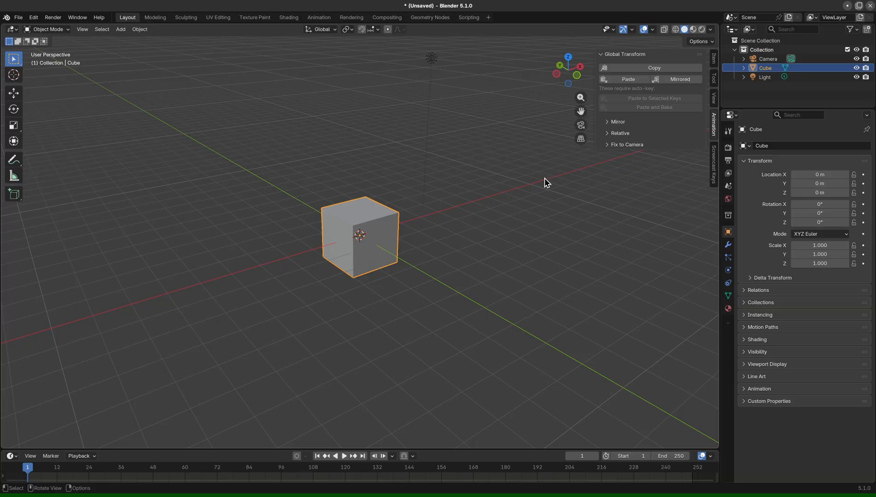
Step: Turn on the Screencast Keys overlay in the 3D viewport
middle_click_drag(461, 197, 492, 198)
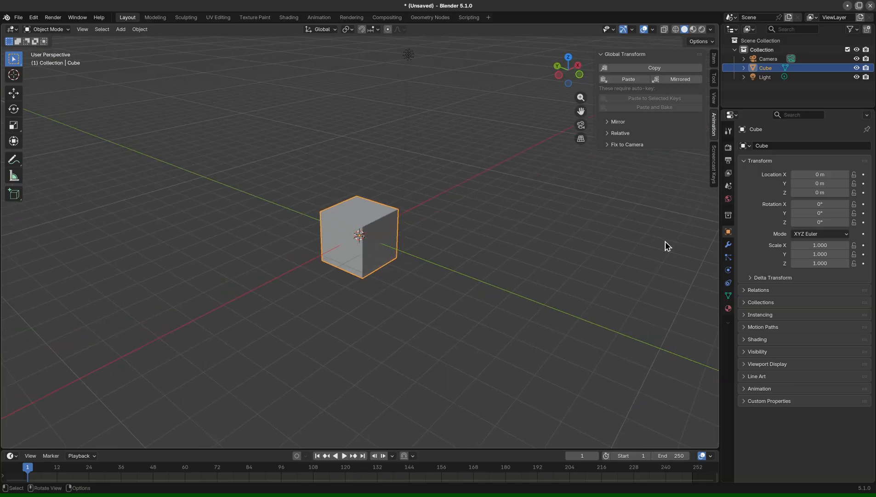
left_click(728, 270)
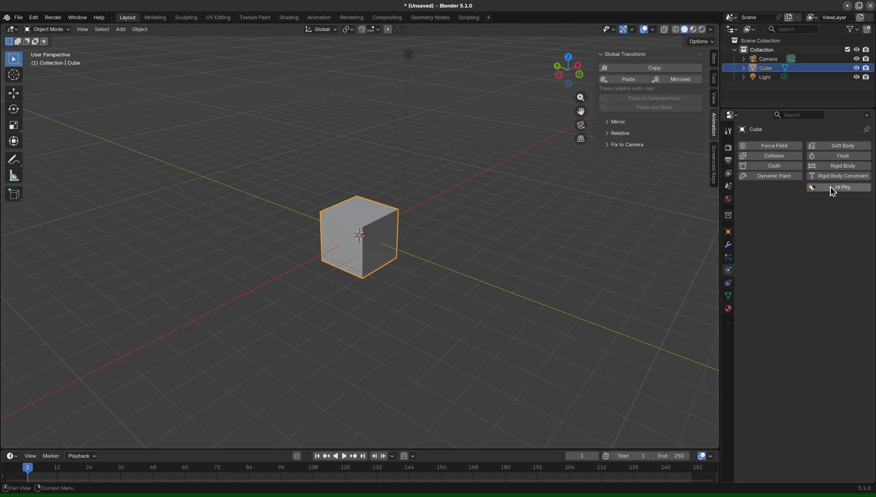
left_click(714, 164)
left_click(612, 57)
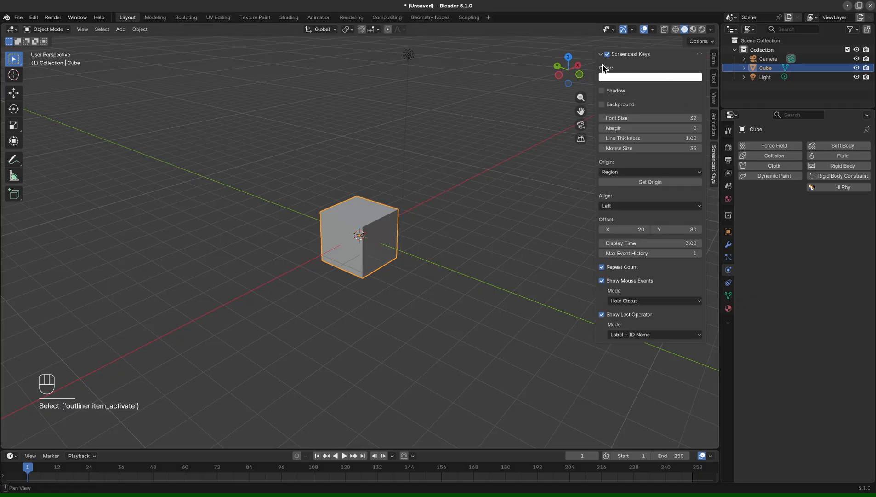
Step: Add Hi Phy physics to the default cube and set its material type to Affine Body
left_click(466, 259)
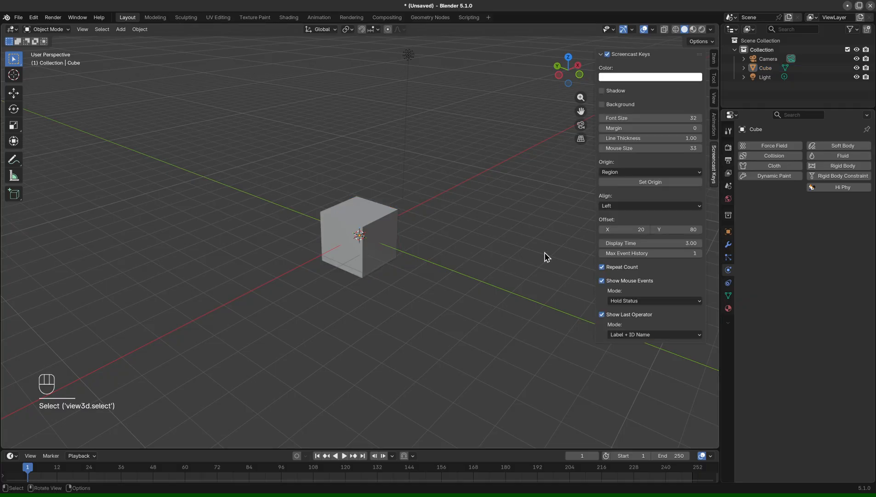
left_click(388, 232)
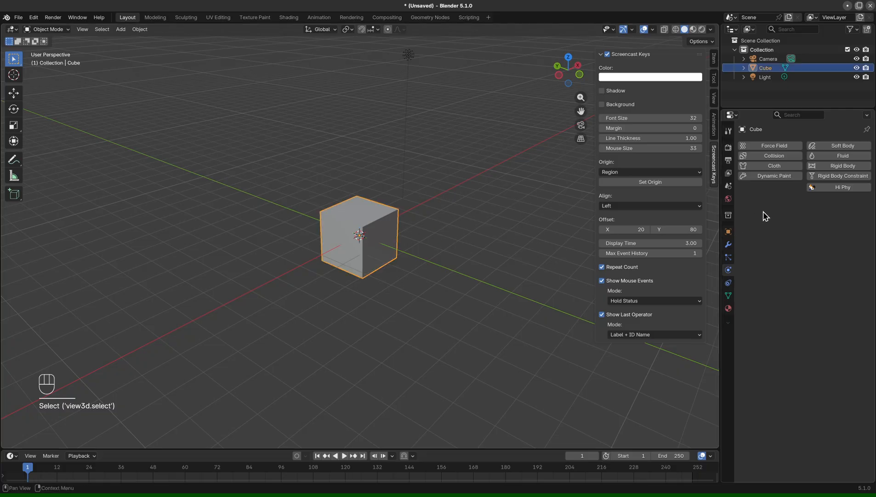
left_click(825, 187)
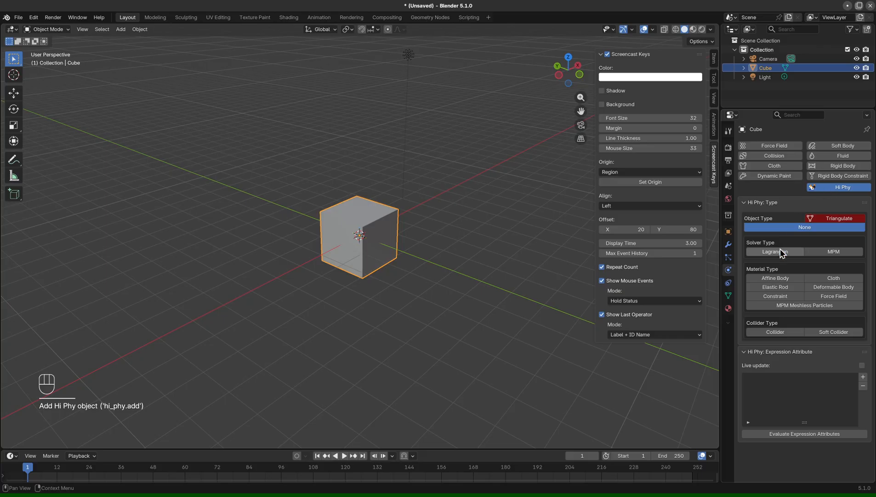
left_click(783, 279)
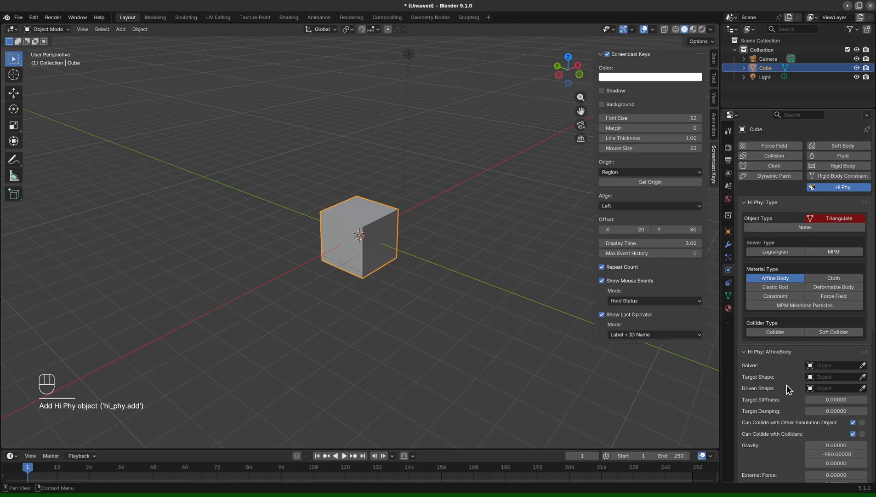
Step: Examine the cube's affine body parameters, including density, stiffness and mass damping
middle_click_drag(481, 303, 607, 270)
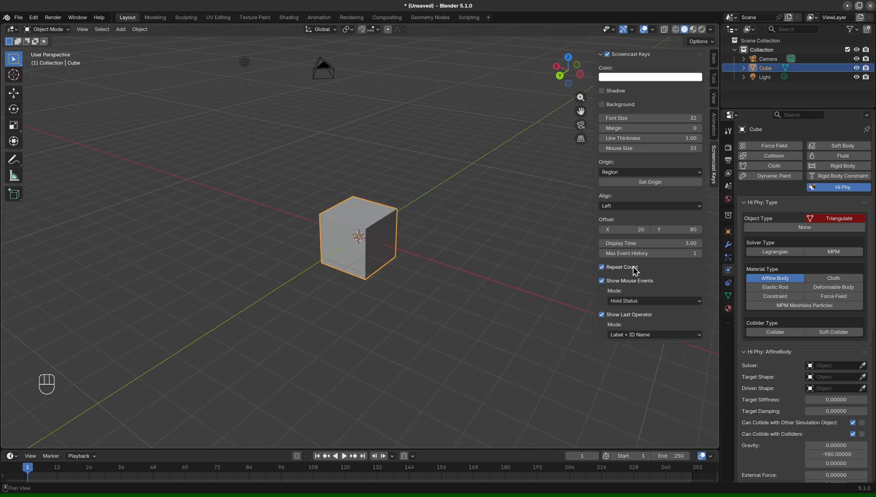
scroll(789, 393, "down", 4)
scroll(789, 393, "down", 8)
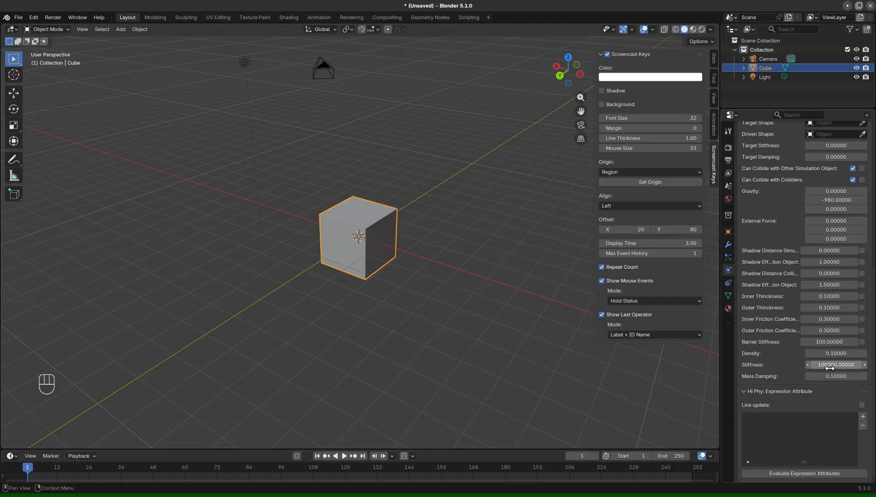
middle_click_drag(583, 324, 466, 304)
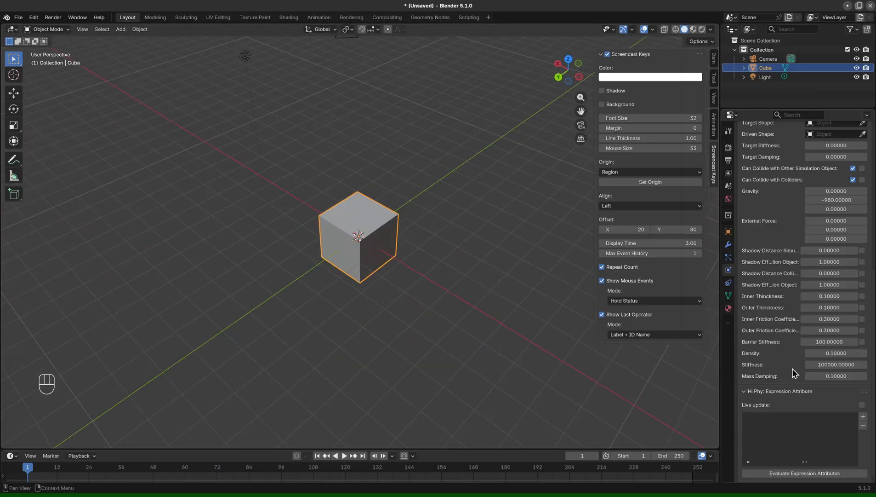
left_click(835, 364)
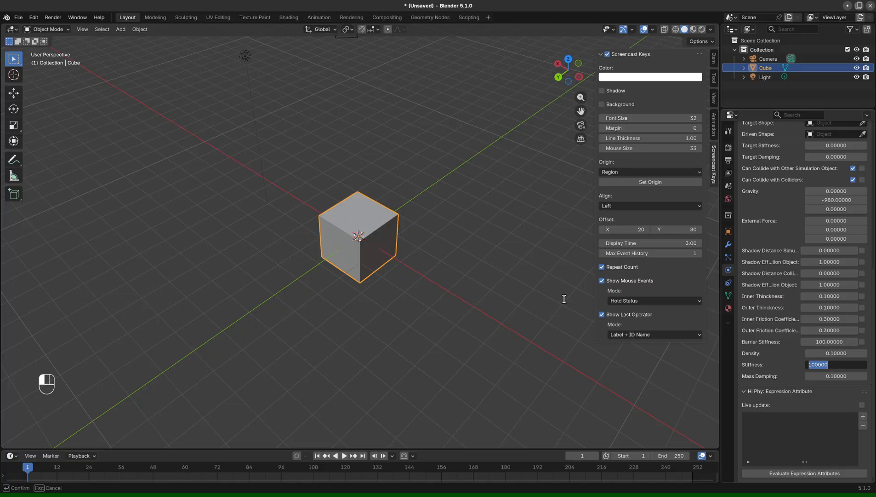
left_click(459, 248)
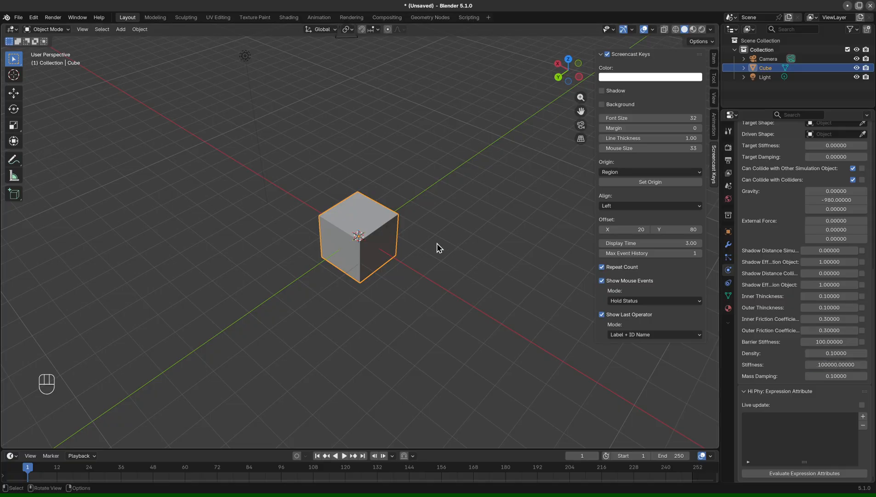
Step: Deselect the cube and add a mesh plane at the origin
middle_click_drag(449, 271, 511, 250)
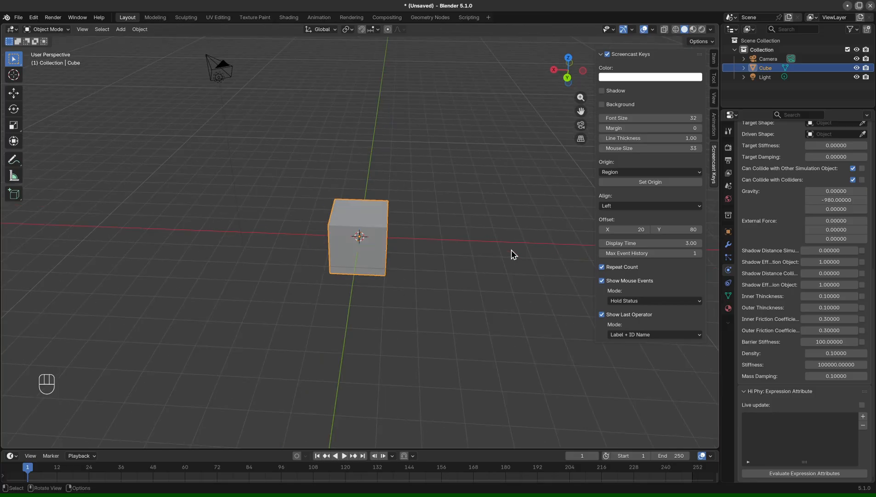
left_click(475, 199)
left_click(120, 29)
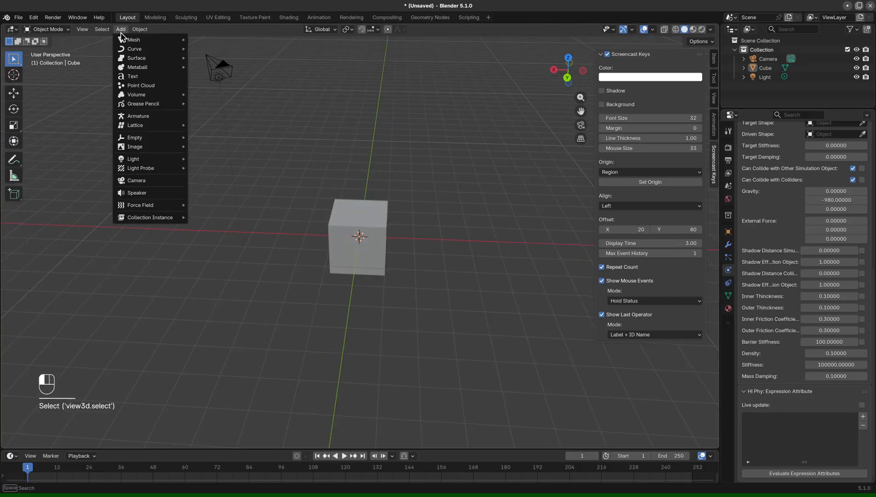
mouse_move(133, 40)
left_click(209, 39)
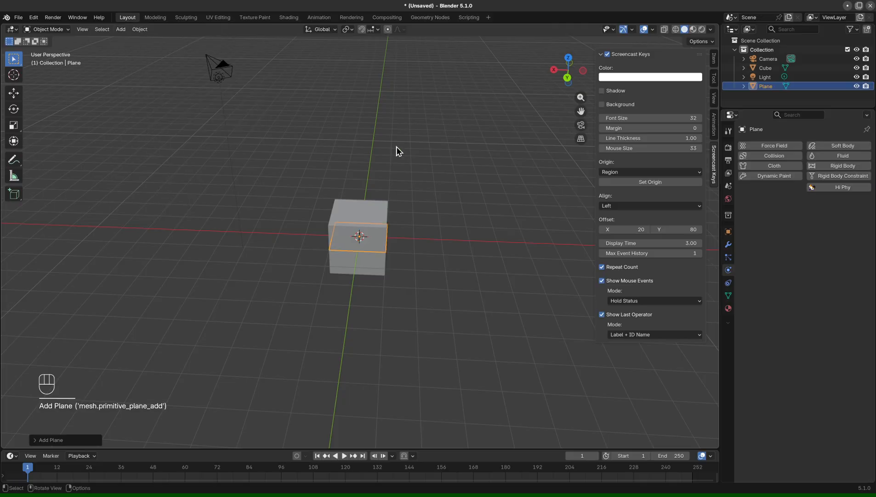
Step: Set the plane's scale to 10 on the X, Y and Z axes
left_click(728, 231)
left_click(827, 245)
type("1")
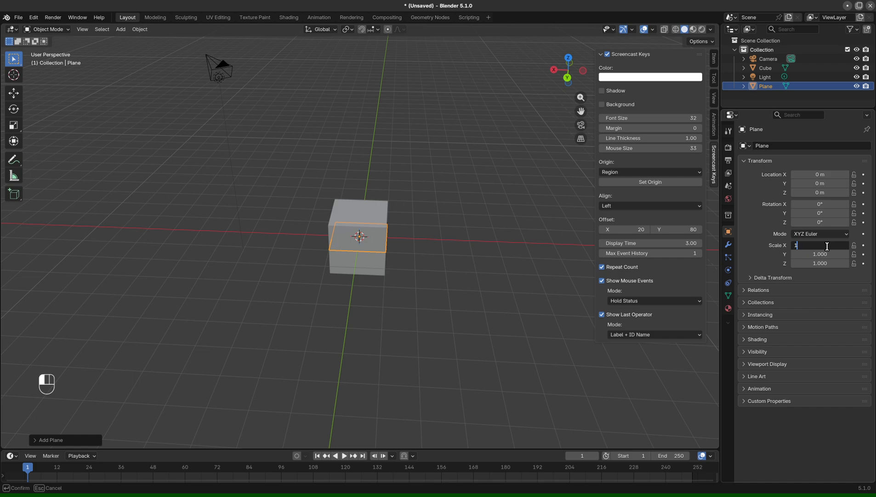
type("0")
key("Tab")
type("10")
key("Tab")
type("10")
key("Tab")
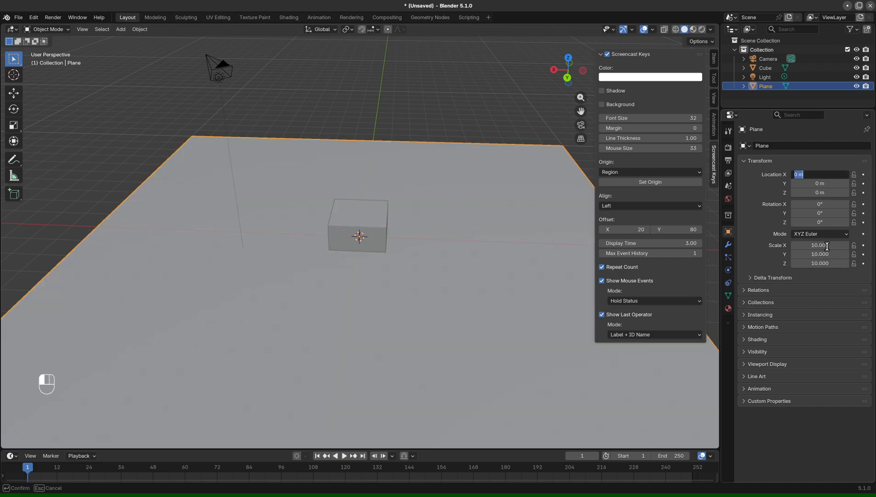
Step: Move the plane below the cube to about X 0.51 m, Y 1.44 m, Z -2.33 m
left_click(407, 224)
key("g")
left_click(390, 298)
middle_click_drag(390, 297, 453, 273)
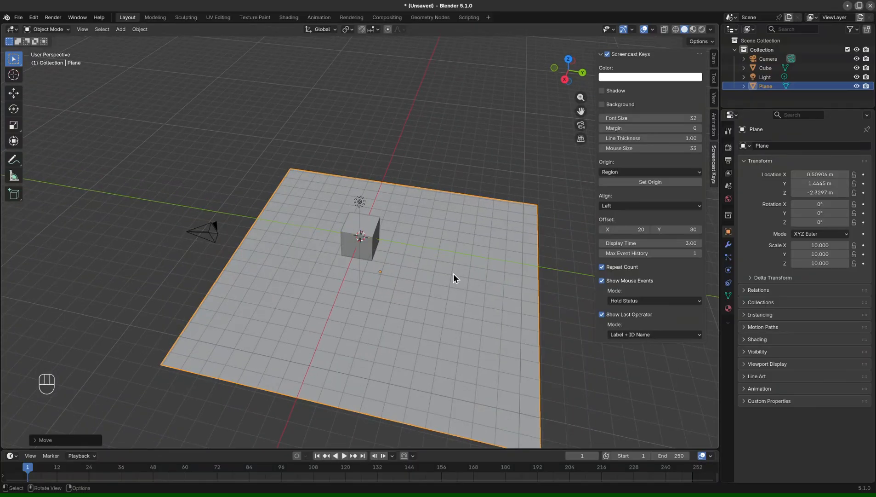
Step: Add Hi Phy physics to the plane, set its type to Collider, and clear the selection
left_click(728, 270)
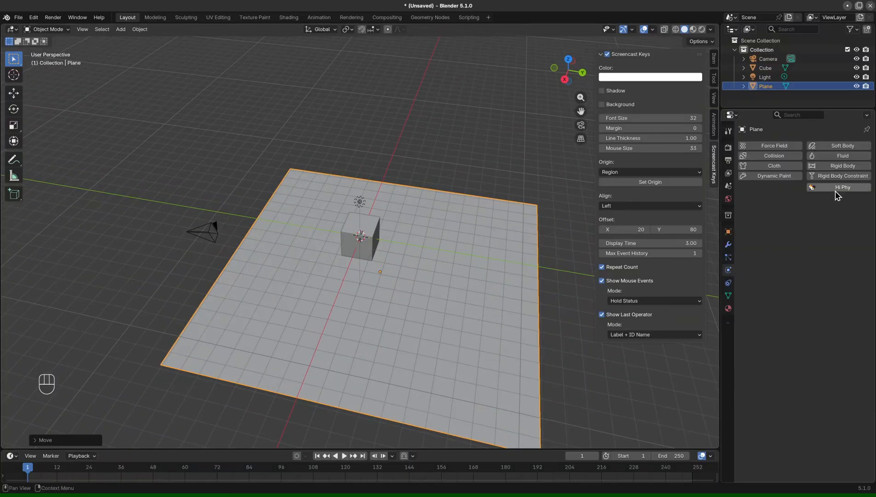
left_click(837, 188)
left_click(776, 332)
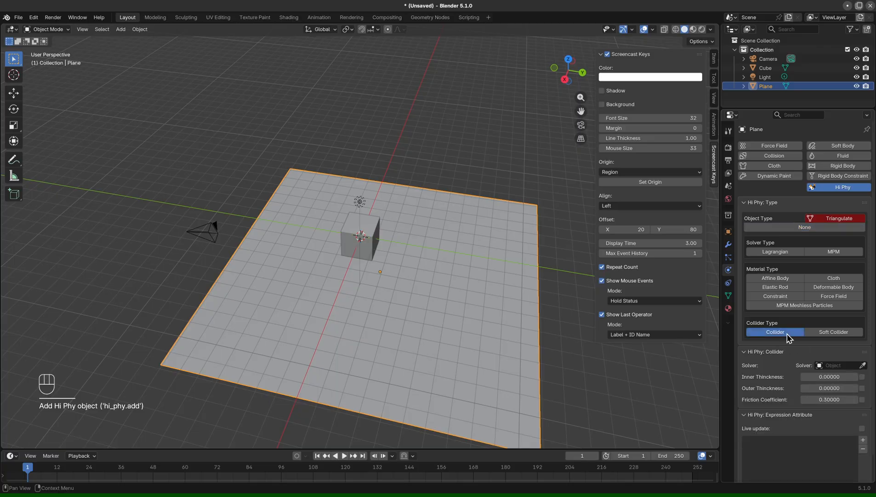
left_click(567, 296)
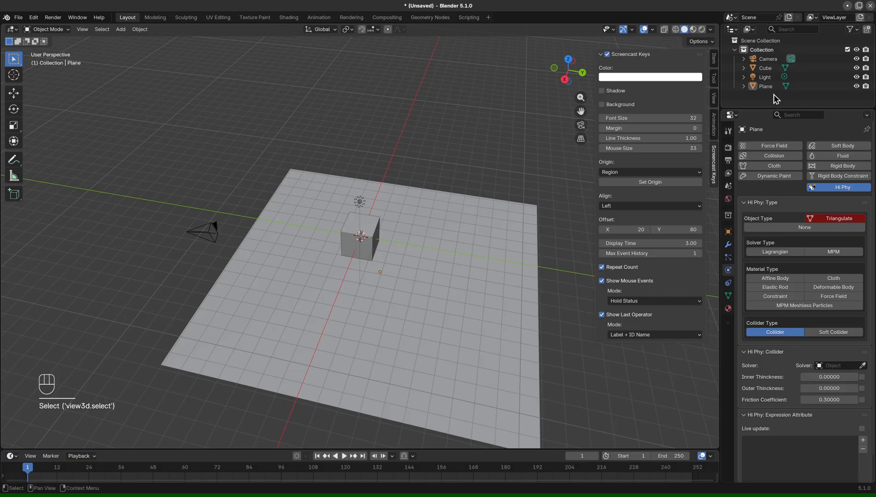
left_click(370, 227)
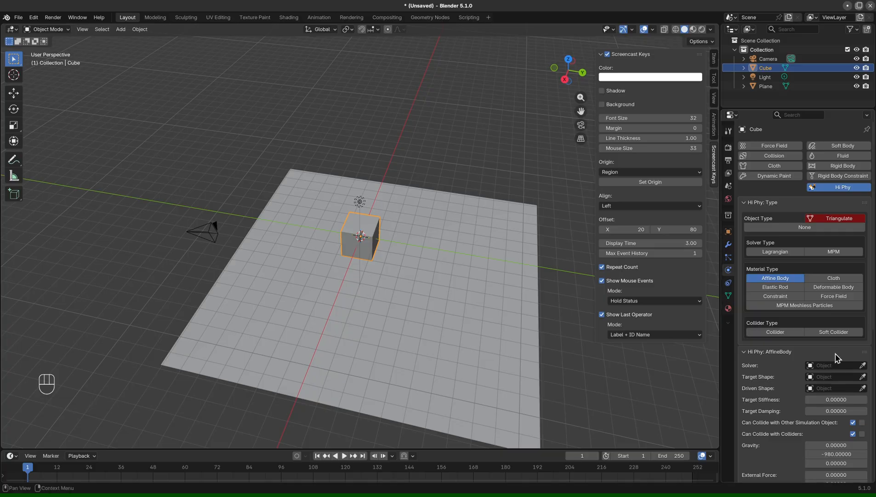
mouse_move(498, 274)
middle_mouse_down()
mouse_move(511, 265)
mouse_move(438, 257)
mouse_move(403, 270)
mouse_move(494, 284)
mouse_move(527, 266)
mouse_move(426, 295)
mouse_move(268, 270)
mouse_move(260, 248)
mouse_move(466, 256)
mouse_move(503, 270)
middle_mouse_up()
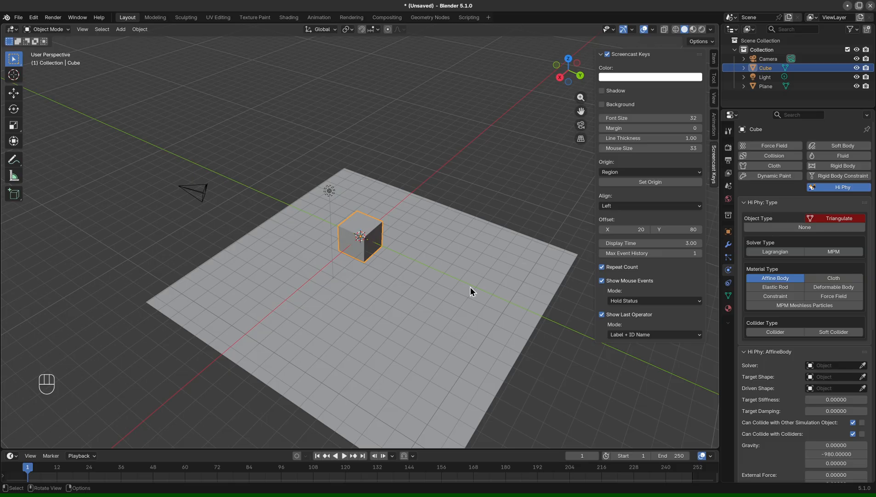
left_click(436, 210)
middle_click_drag(494, 186, 512, 194)
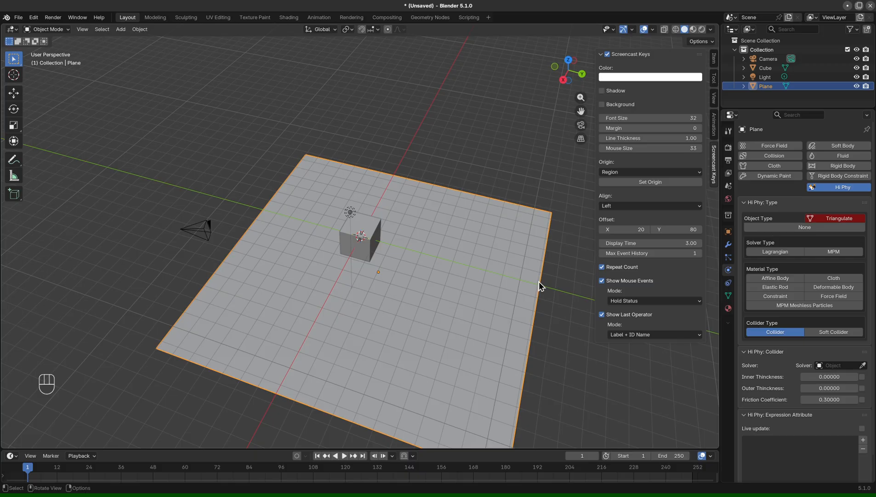
Step: Add a Plain Axes empty to the scene
left_click(121, 30)
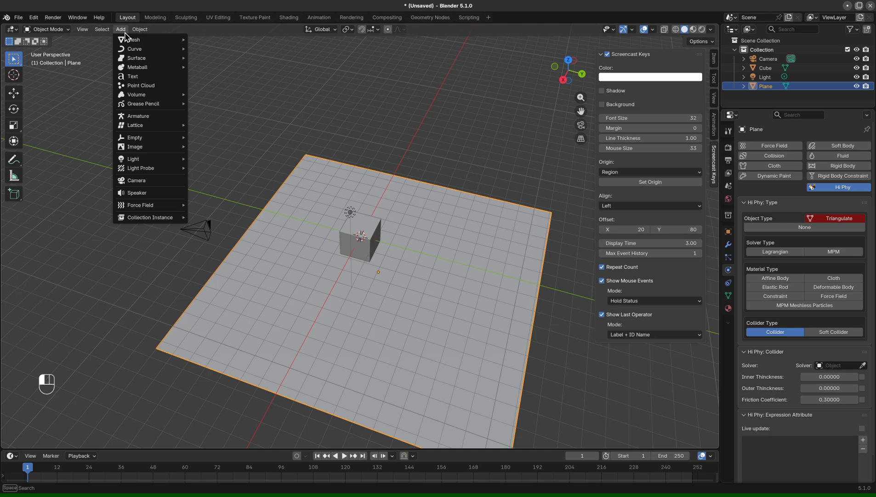
mouse_move(146, 140)
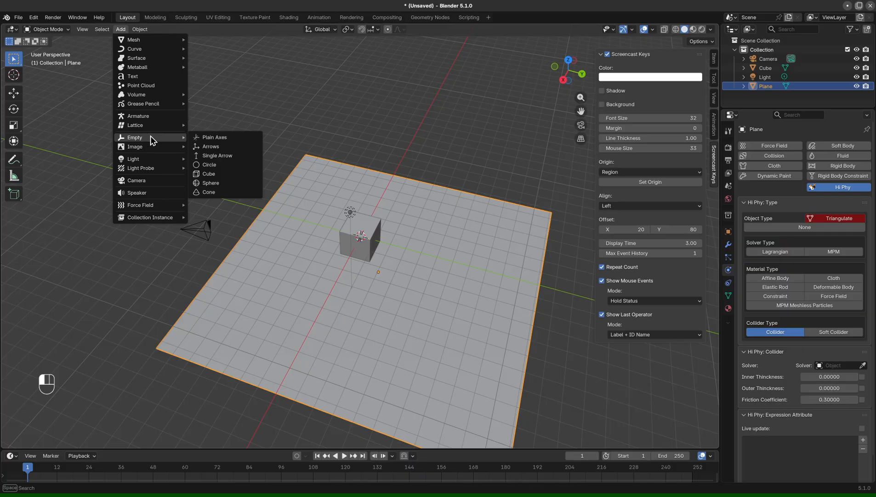
left_click(214, 137)
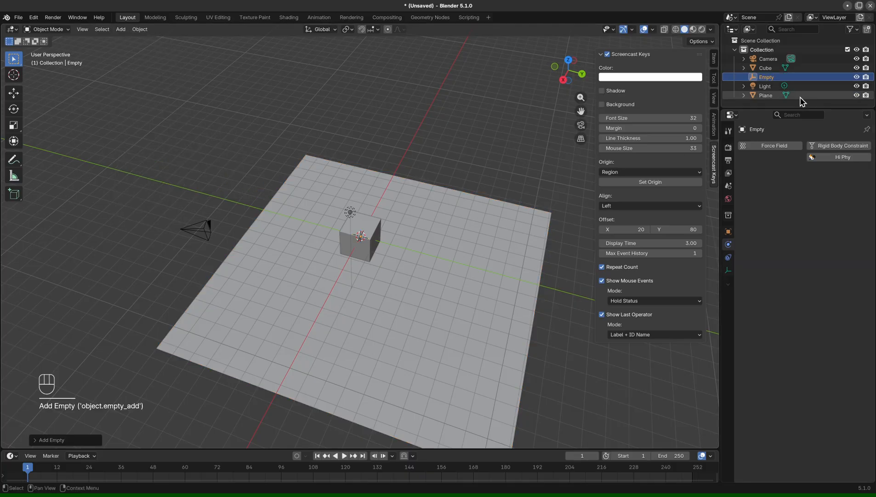
Step: Rename the empty as solver and give it Hi Phy physics with the Lagrangian solver type
double_click(776, 78)
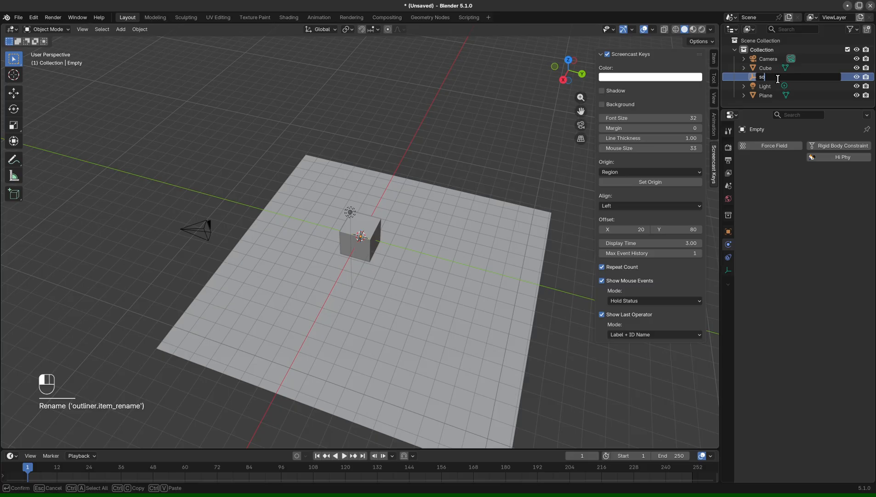
type("solver")
key("Return")
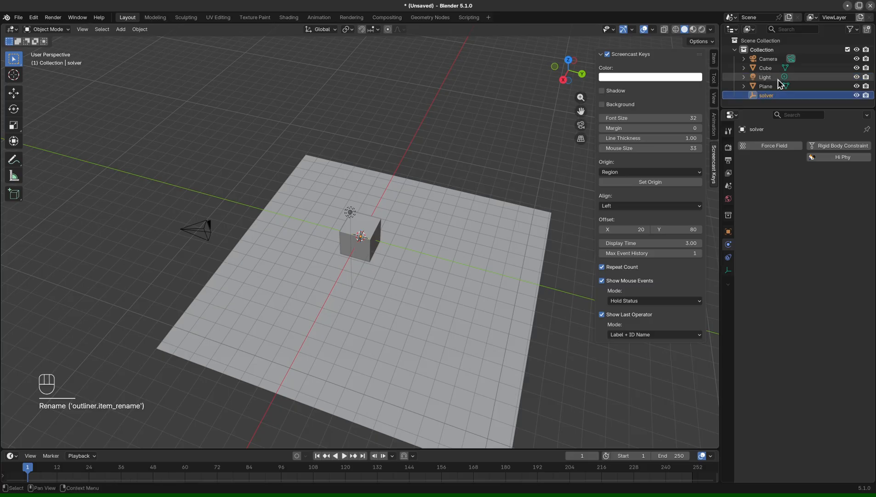
left_click(826, 157)
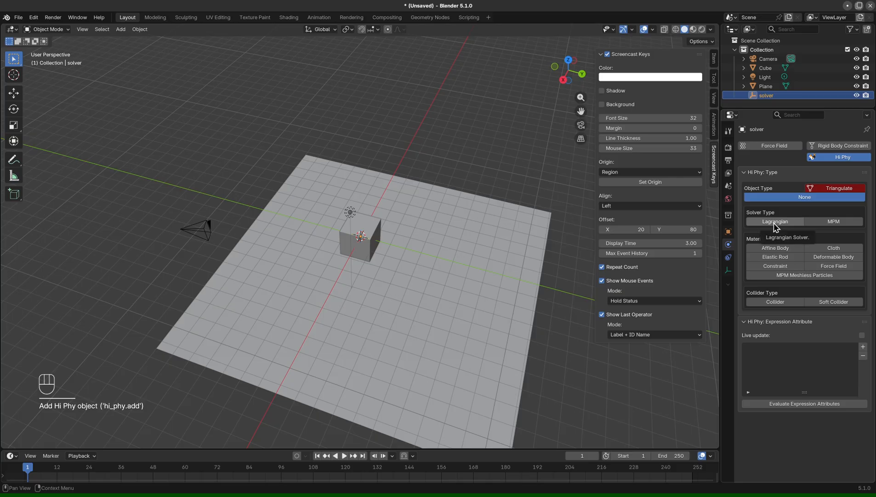
left_click(775, 223)
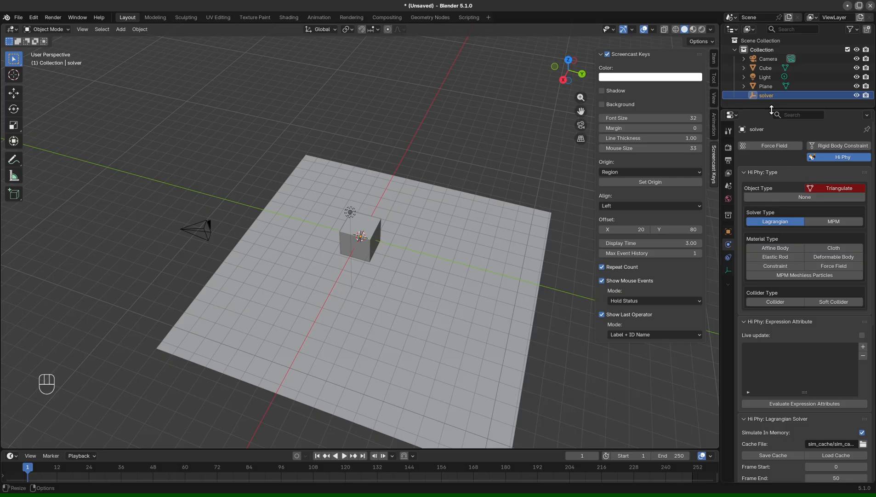
Step: Assign the solver empty as the Hi Phy solver of both the plane collider and the cube
left_click(768, 87)
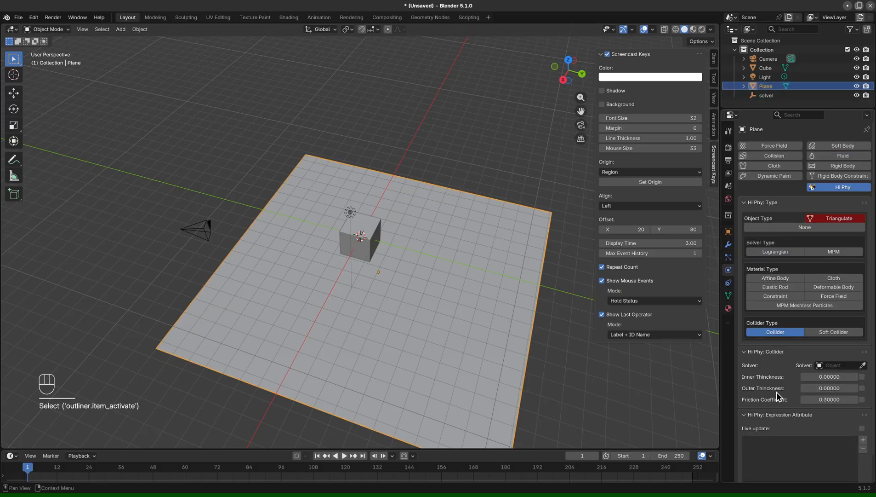
left_click(863, 365)
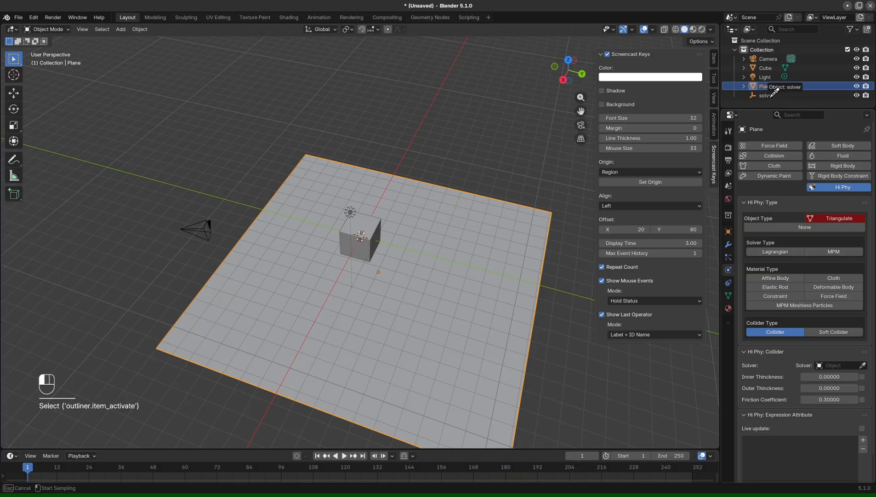
left_click(773, 95)
left_click(765, 68)
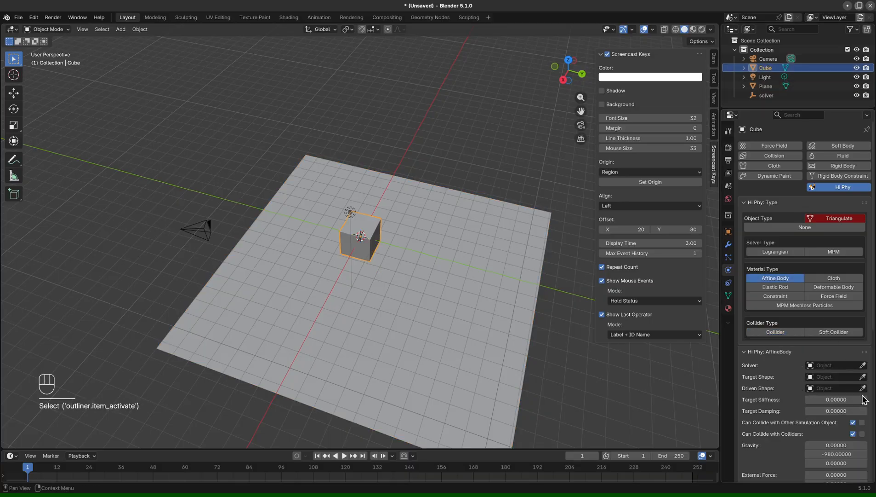
left_click(863, 365)
left_click(776, 96)
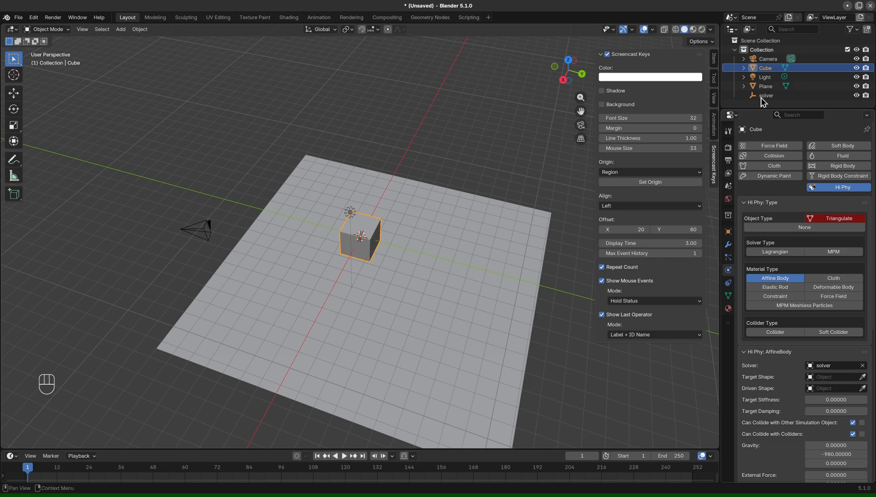
Step: Try to run the Hi Phy simulation from the solver empty
left_click(775, 96)
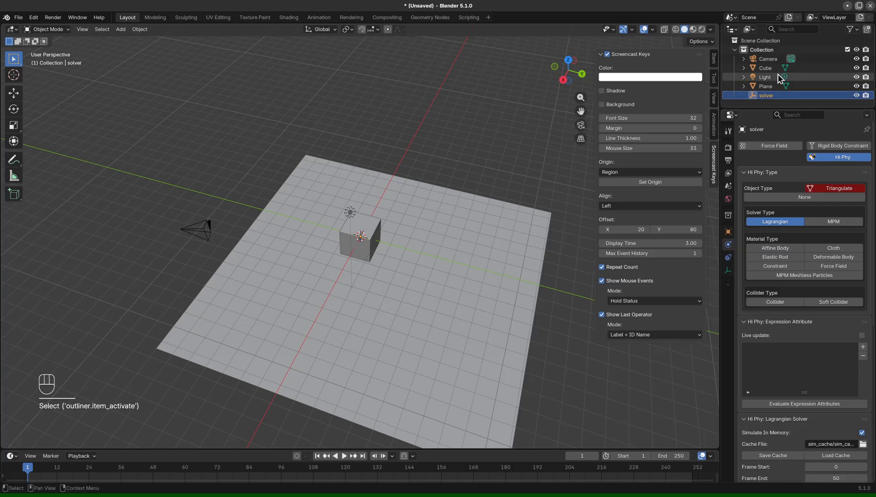
scroll(800, 367, "down", 5)
scroll(800, 427, "down", 8)
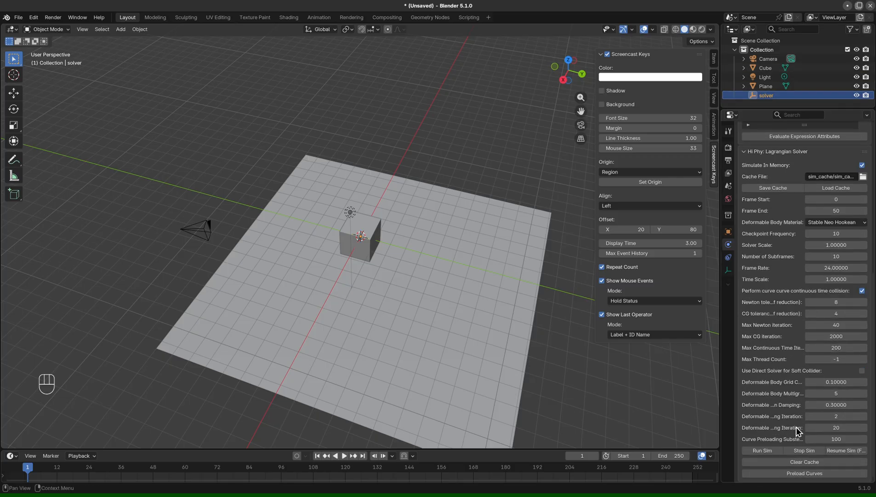
left_click(759, 453)
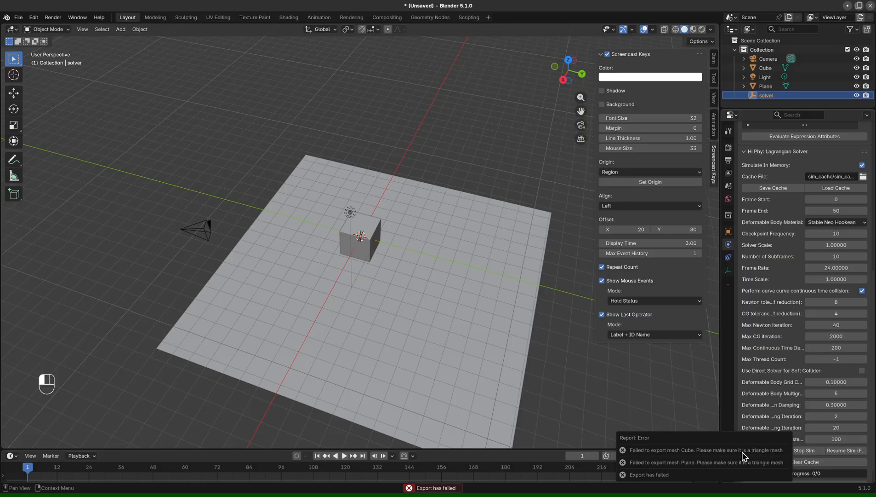
Step: Add a Triangulate modifier with Keep Normals enabled to the plane
left_click(483, 319)
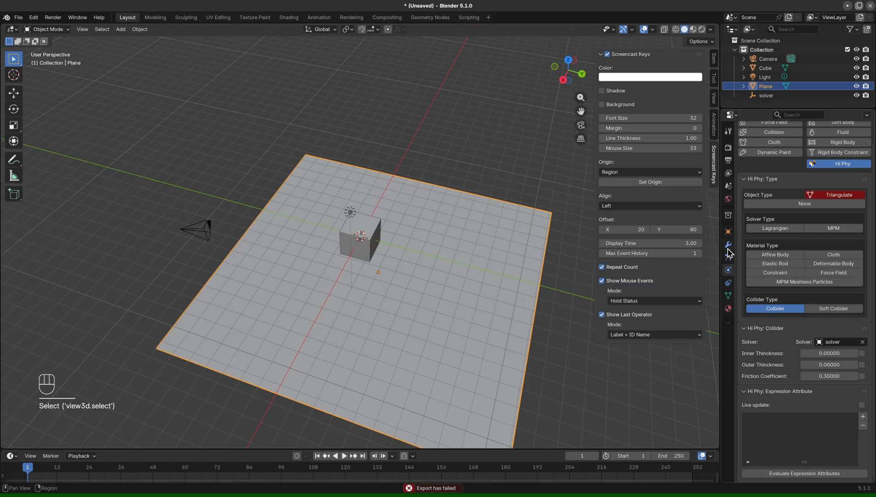
left_click(728, 245)
left_click(816, 147)
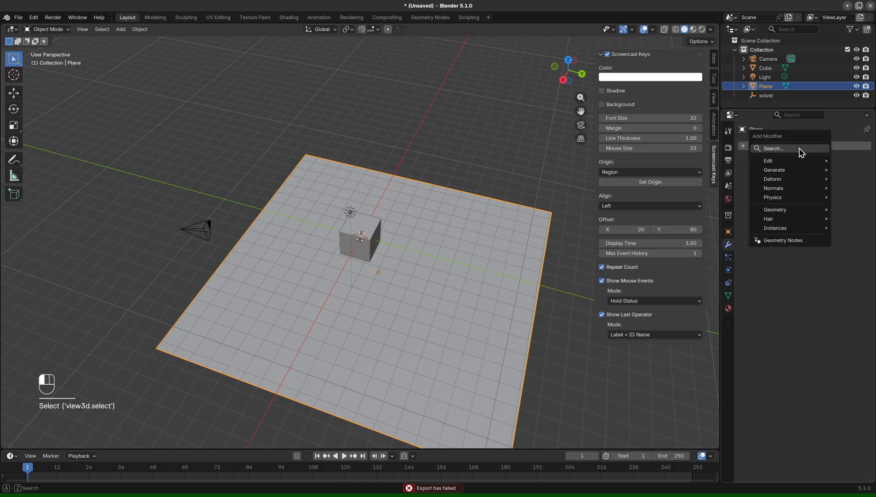
left_click(801, 149)
type("tri")
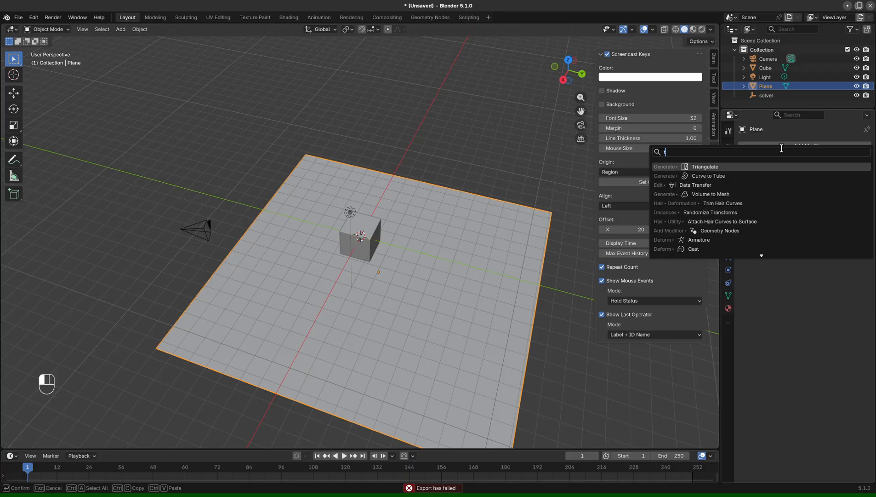
key("Return")
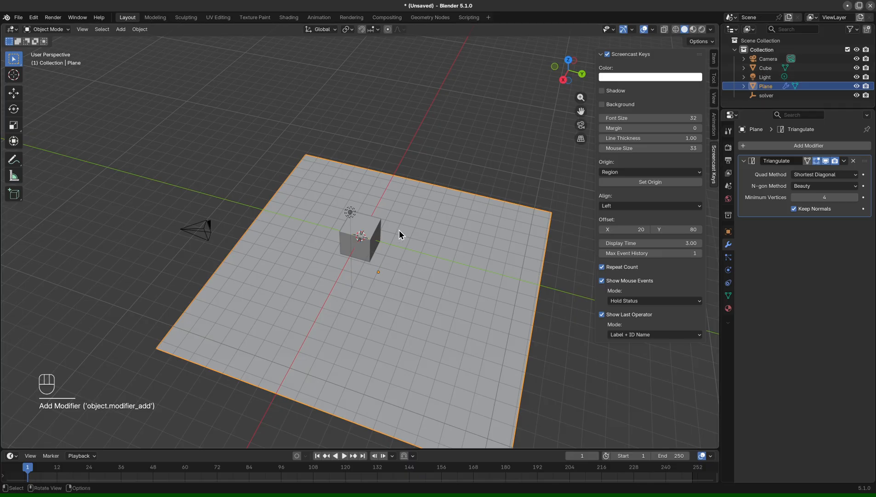
Step: Add a Triangulate modifier with Keep Normals enabled to the cube and clear the selection
left_click(369, 238)
left_click(776, 146)
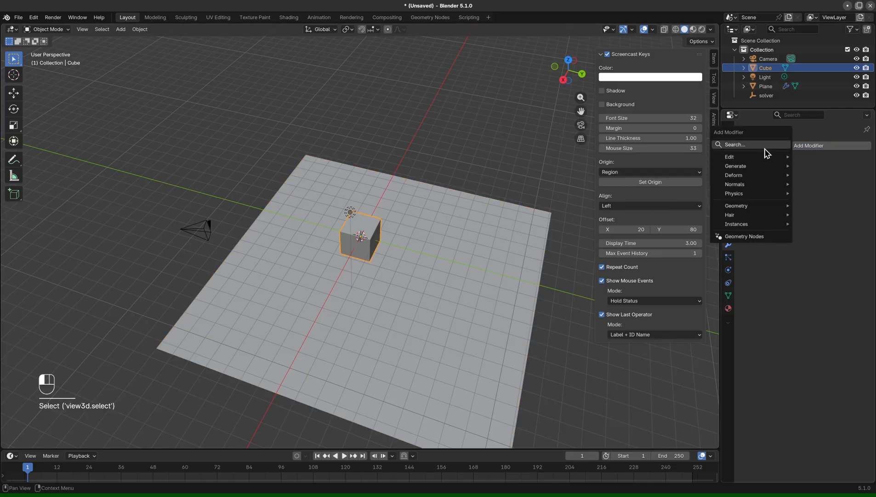
type("tr")
left_click(723, 167)
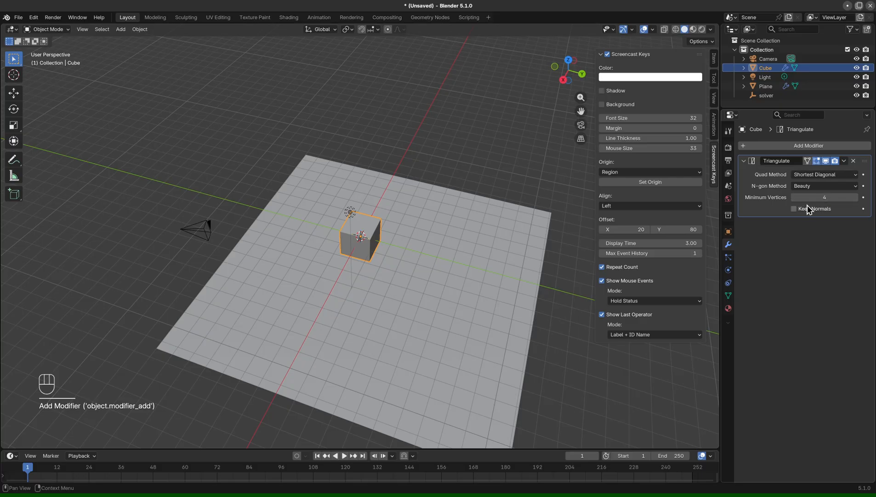
left_click(576, 403)
Step: Hide the 3D viewport's sidebar with the Screencast Keys settings
middle_click_drag(576, 402, 547, 336)
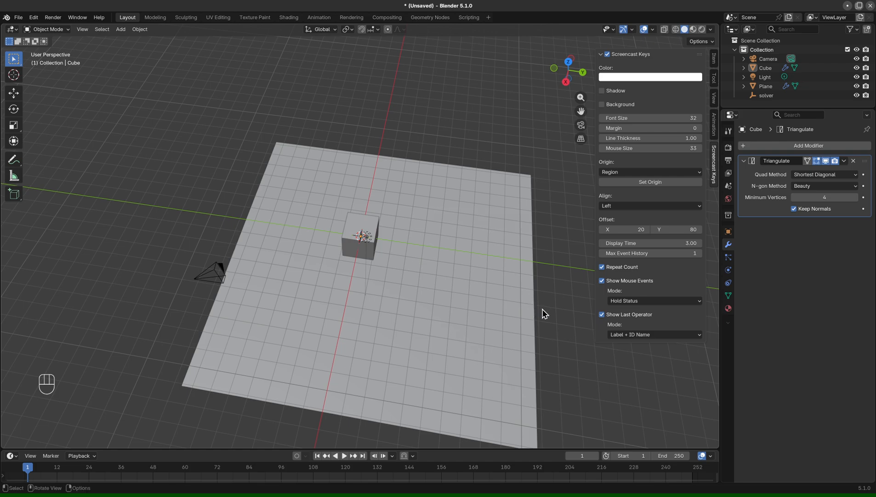
middle_click_drag(545, 312, 561, 299)
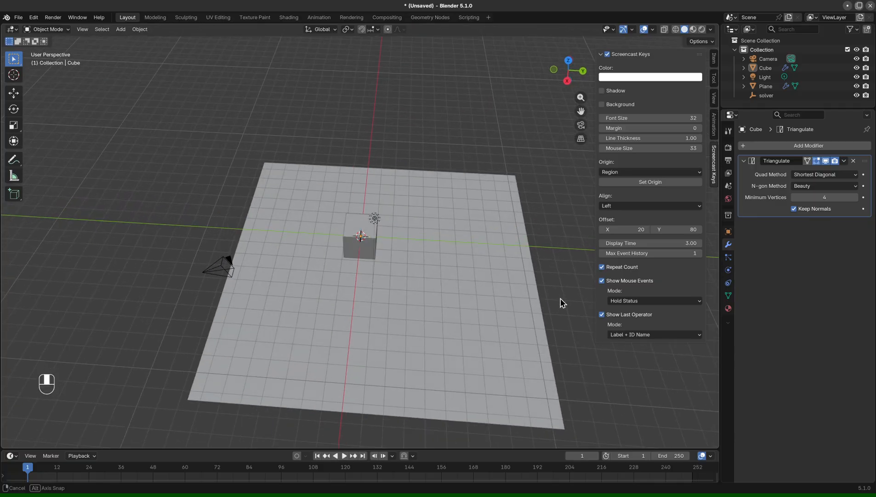
middle_click_drag(561, 298, 567, 259)
left_click(715, 177)
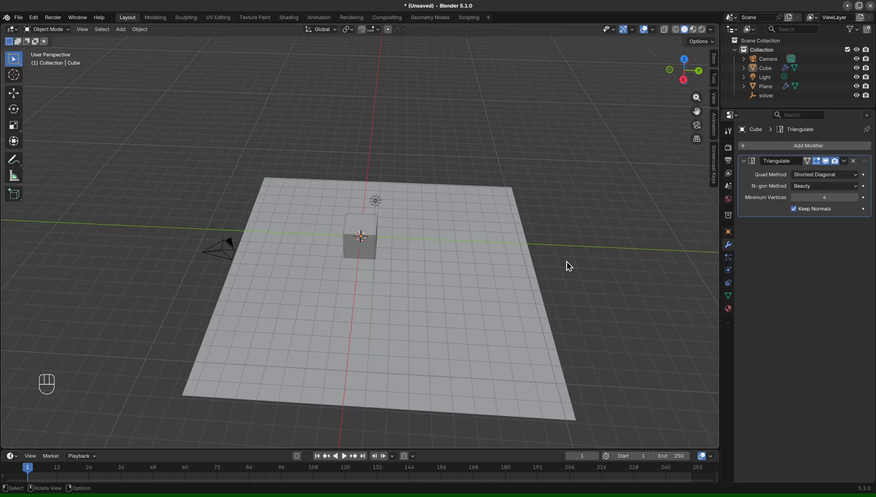
middle_click_drag(567, 262, 576, 356)
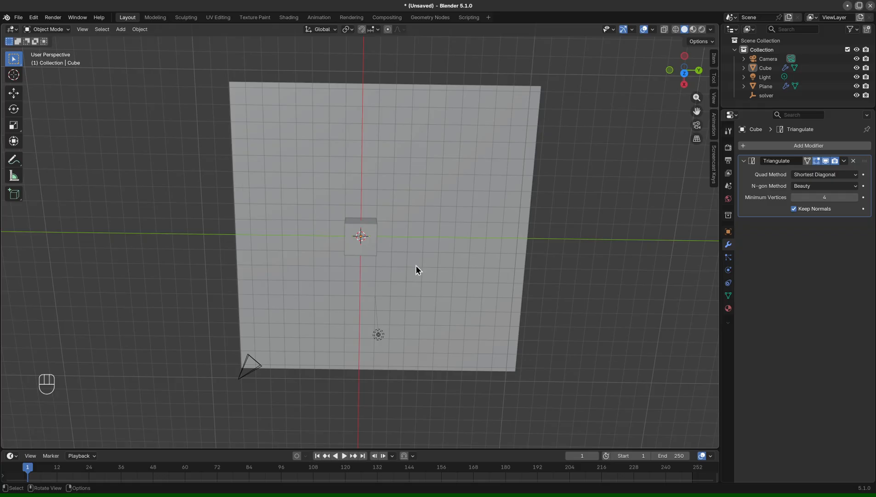
middle_click_drag(501, 248, 501, 243)
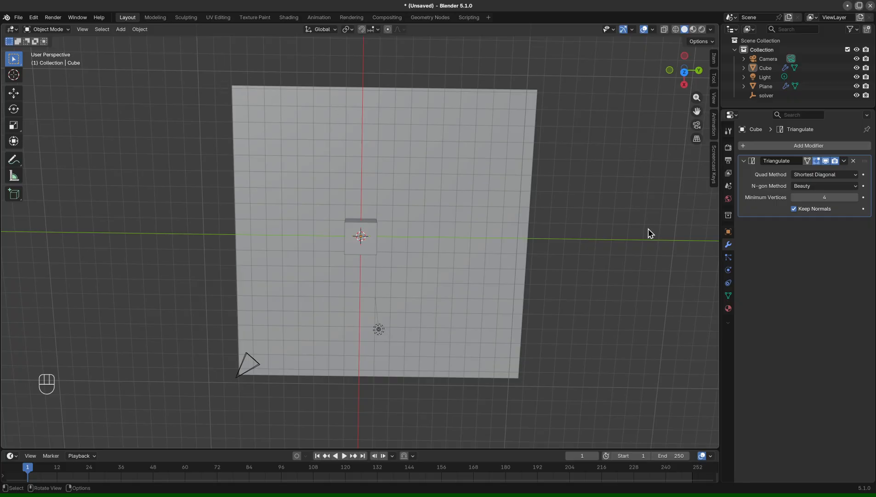
middle_click_drag(646, 234, 642, 212)
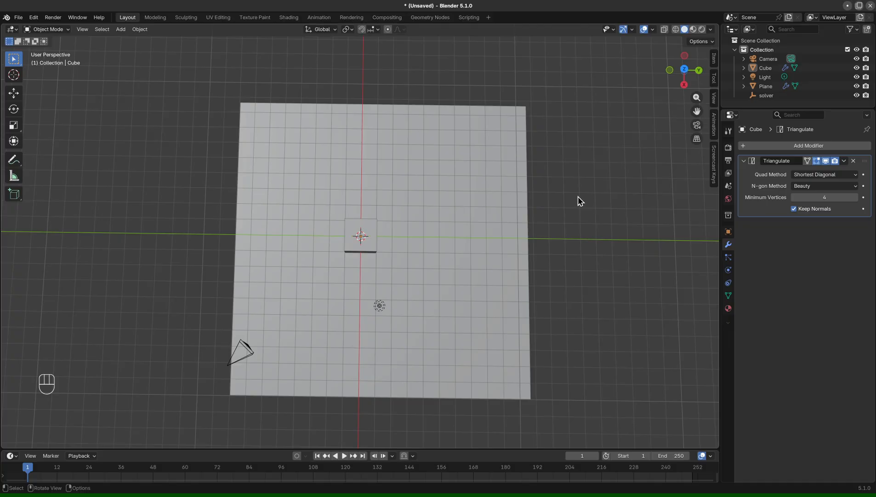
mouse_move(577, 197)
middle_mouse_down()
mouse_move(579, 170)
mouse_move(577, 194)
middle_mouse_up()
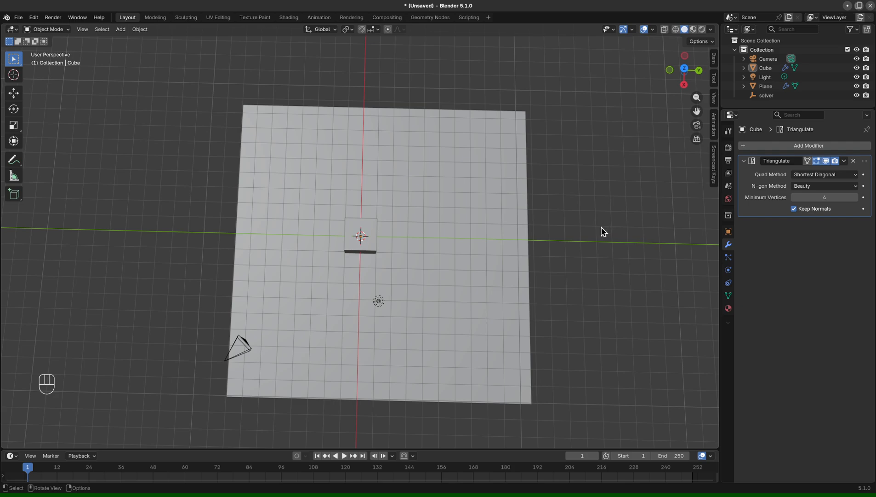
middle_click_drag(579, 248, 376, 238)
Step: Select the cube and bring up the gravity values in its Hi Phy affine body settings
left_click(375, 238)
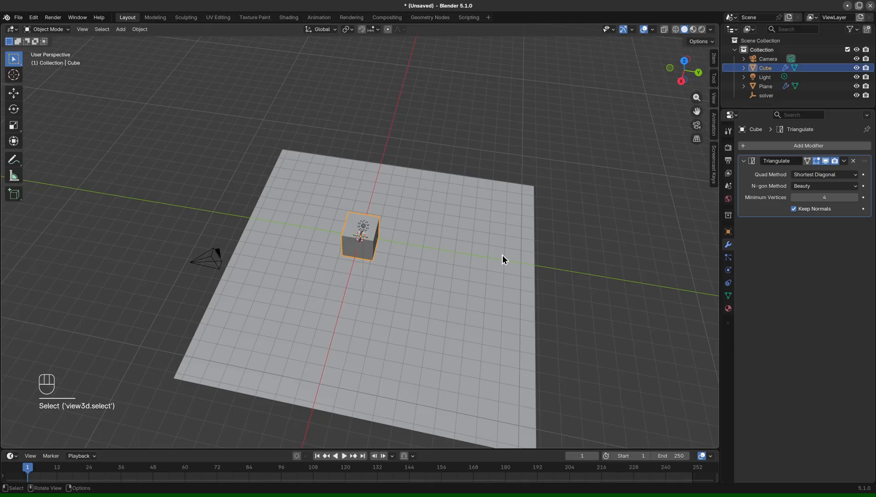
left_click(728, 270)
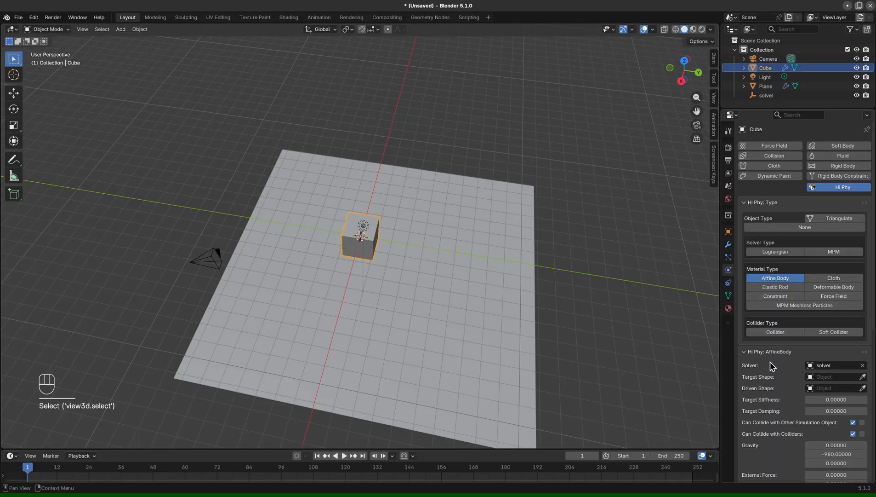
scroll(777, 403, "down", 5)
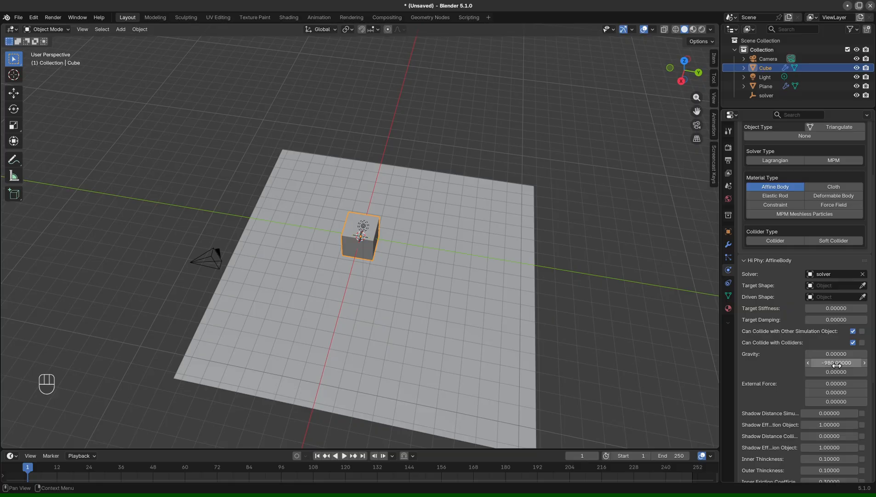
left_click(837, 364)
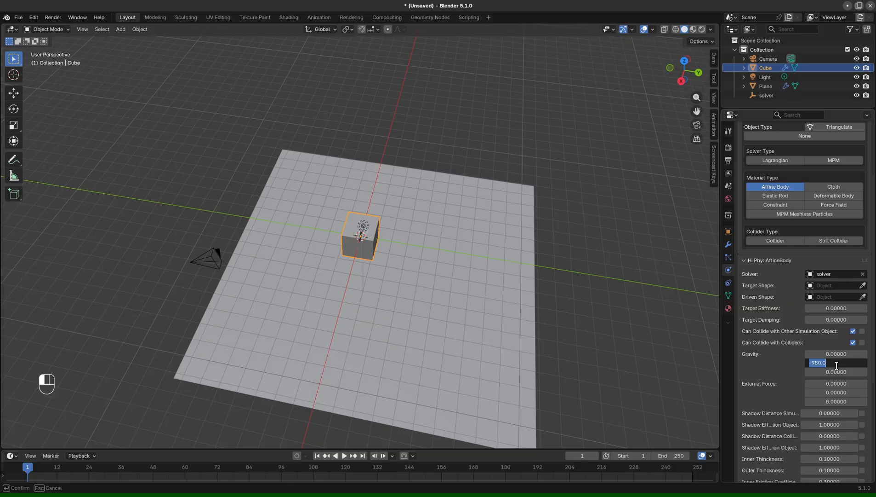
left_click(673, 338)
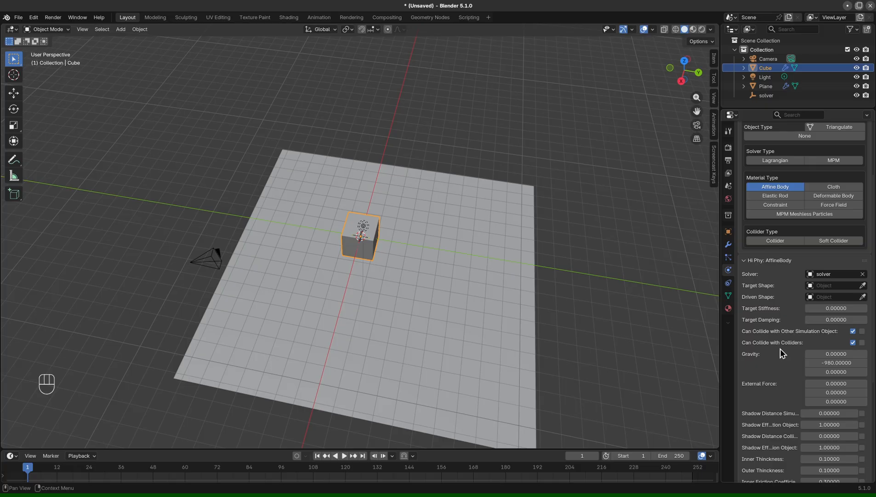
double_click(841, 362)
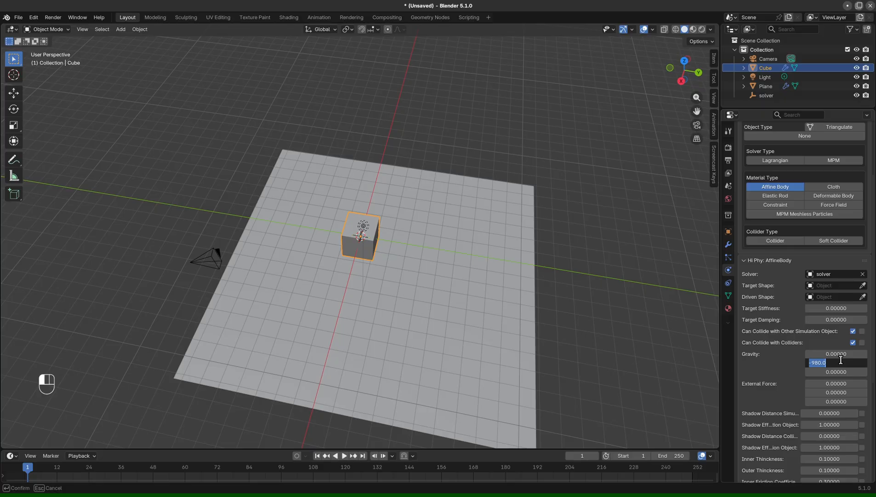
left_click(653, 339)
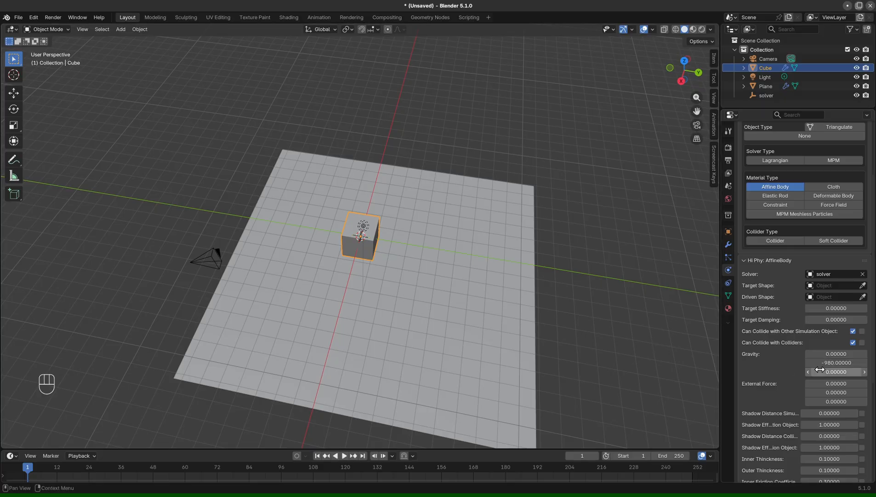
Step: Set the cube's Hi Phy gravity to 0 on the Y axis and -980 on the Z axis
left_click(846, 363)
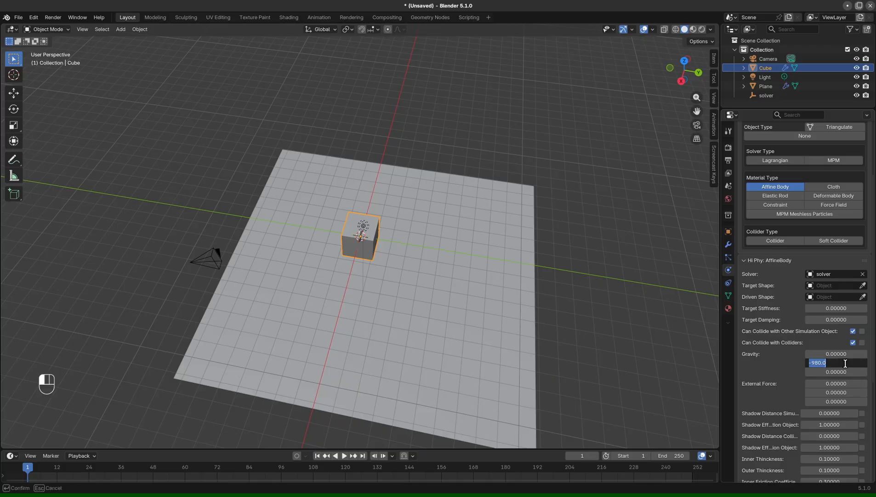
type("0")
key("Tab")
type("-980")
key("Tab")
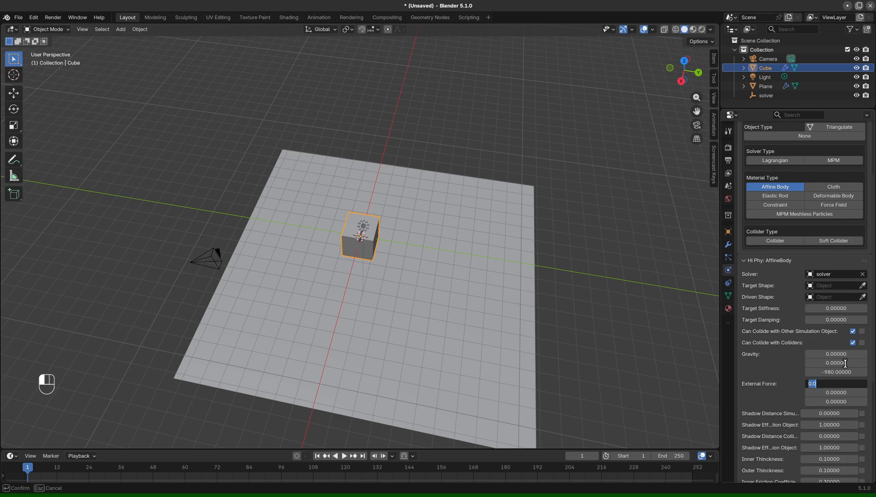
left_click(681, 315)
Step: Select the solver empty and run its Hi Phy simulation
middle_click_drag(618, 317, 708, 206)
left_click(767, 95)
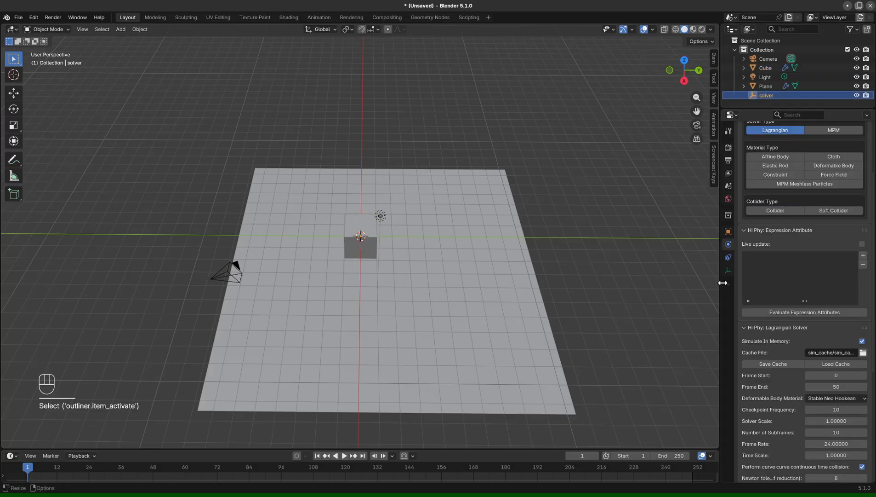
scroll(763, 408, "down", 7)
left_click(776, 438)
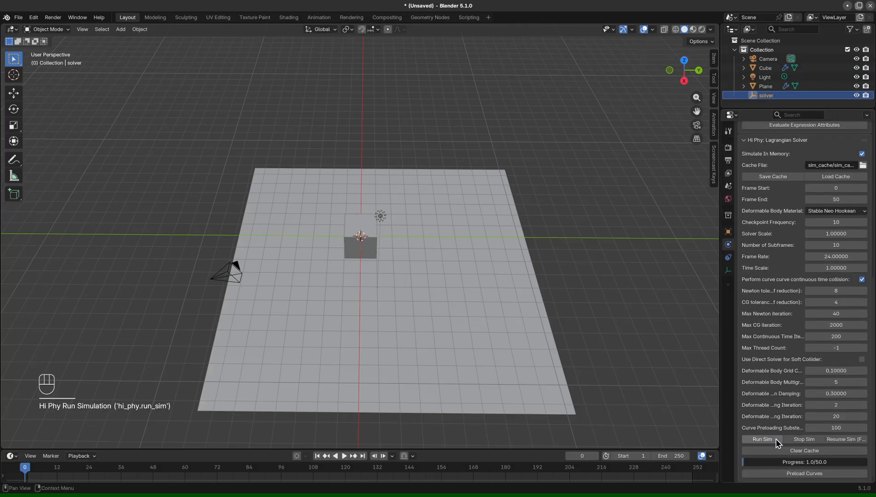
Step: Scrub the timeline to frame 19 to examine the cube's fall, and return to frame 0
left_click_drag(25, 467, 76, 466)
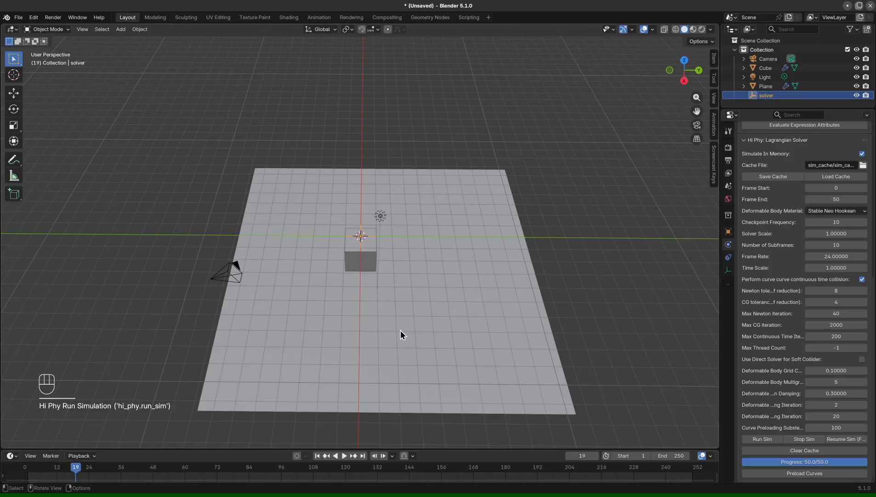
middle_click_drag(401, 334, 428, 323)
left_click(575, 199)
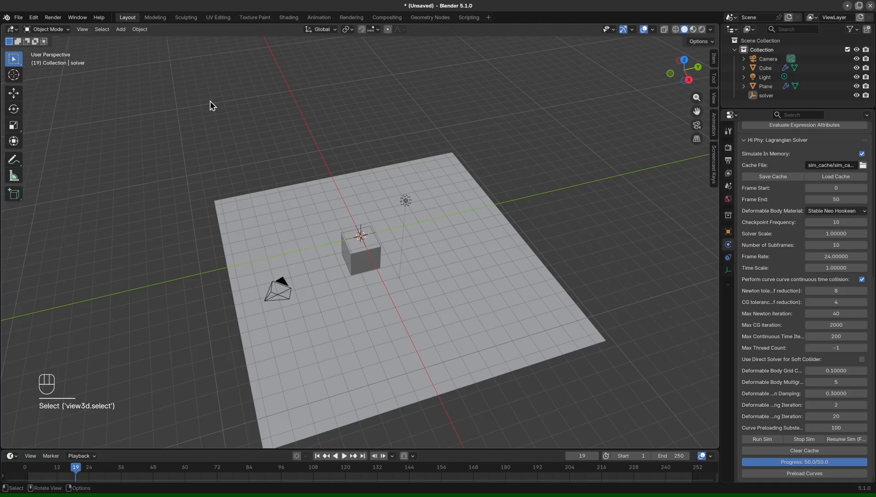
left_click(121, 29)
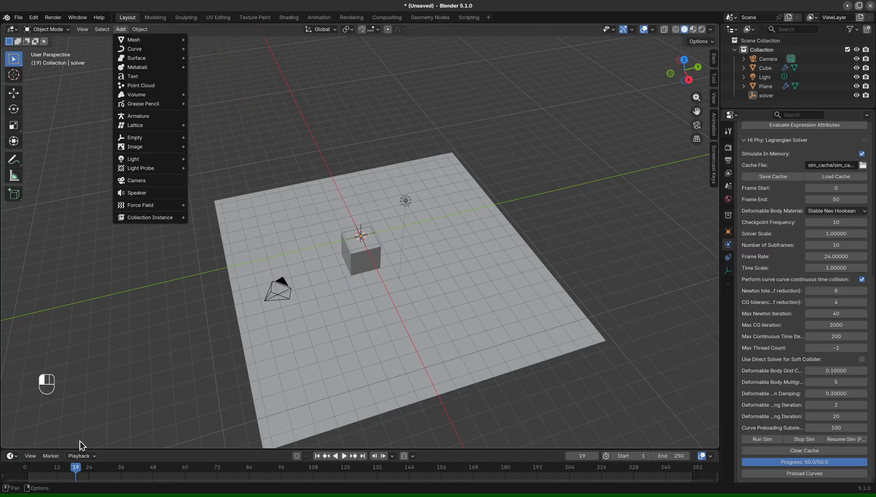
left_click_drag(74, 473, 25, 478)
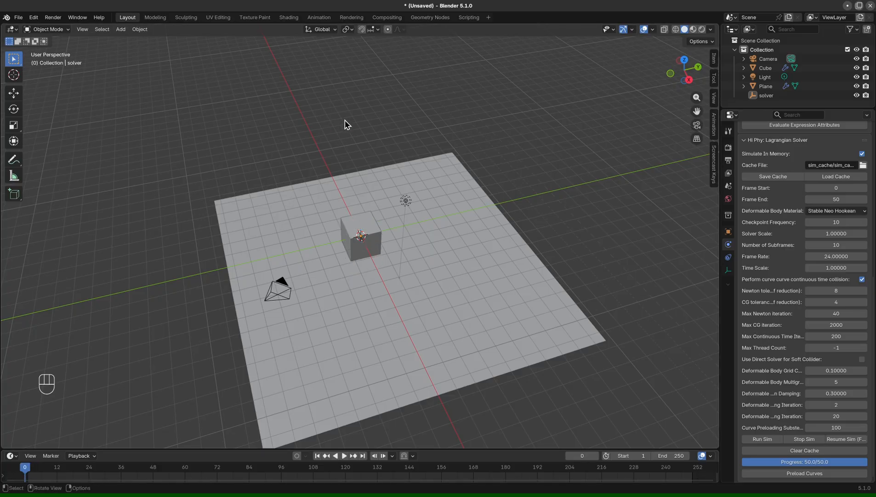
Step: Add a second cube mesh to the scene
middle_click_drag(346, 124, 498, 251)
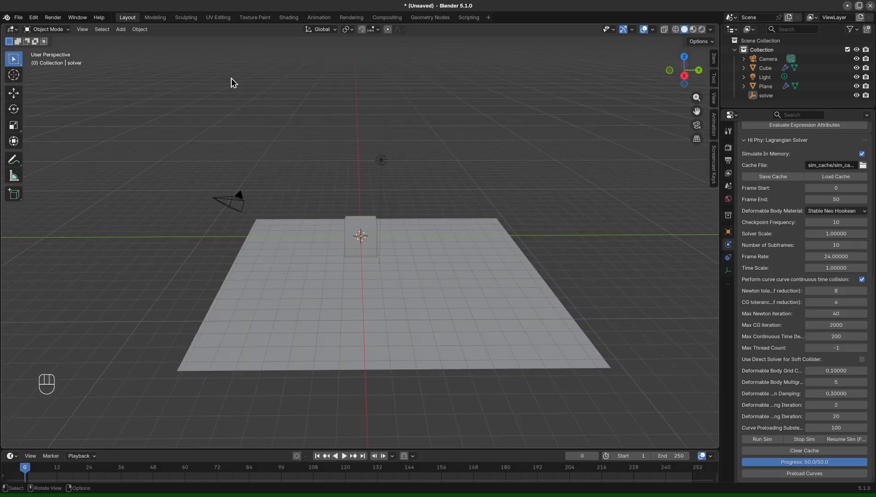
left_click(121, 29)
mouse_move(134, 41)
left_click(231, 48)
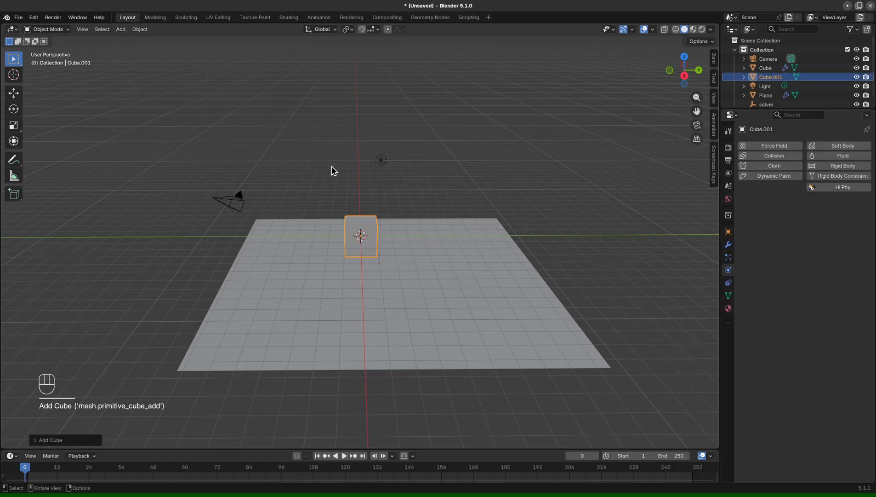
Step: Move the new cube above the original, offset slightly toward negative Y, and rotate it freehand so it sits tilted
key("g")
left_click(335, 166)
key("g")
left_click(327, 170)
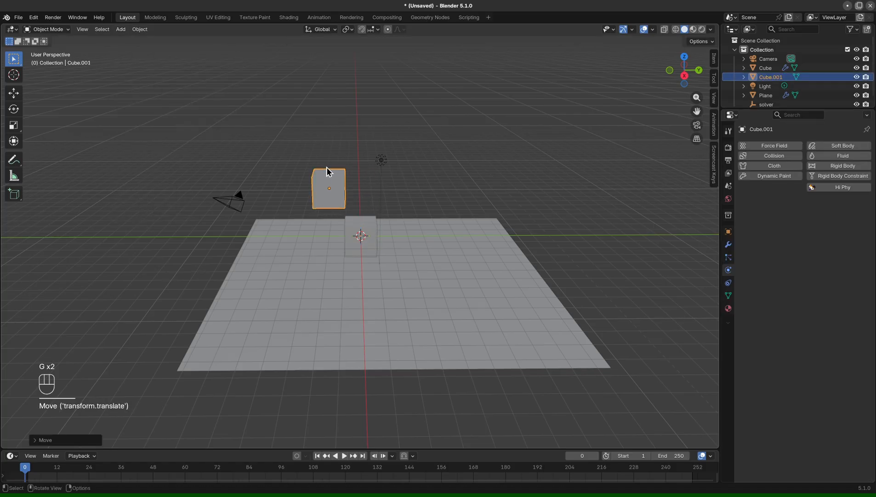
left_click(327, 166)
key("g")
left_click(335, 168)
key("r")
left_click(325, 163)
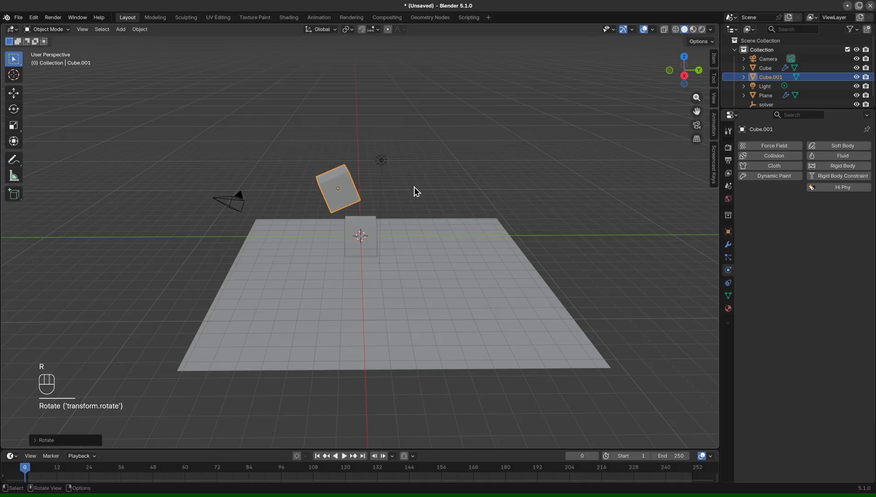
Step: Add Hi Phy physics to the new cube as an Affine Body and assign the solver empty as its solver
middle_click_drag(414, 187, 528, 220)
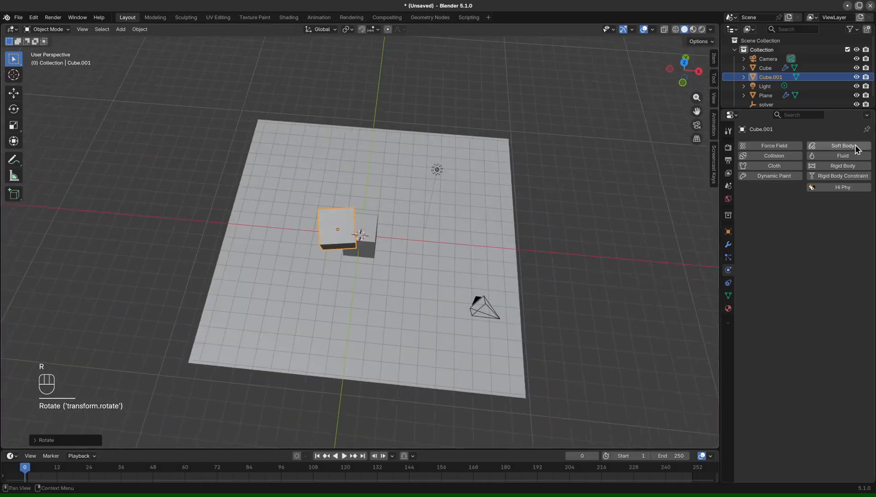
left_click(847, 188)
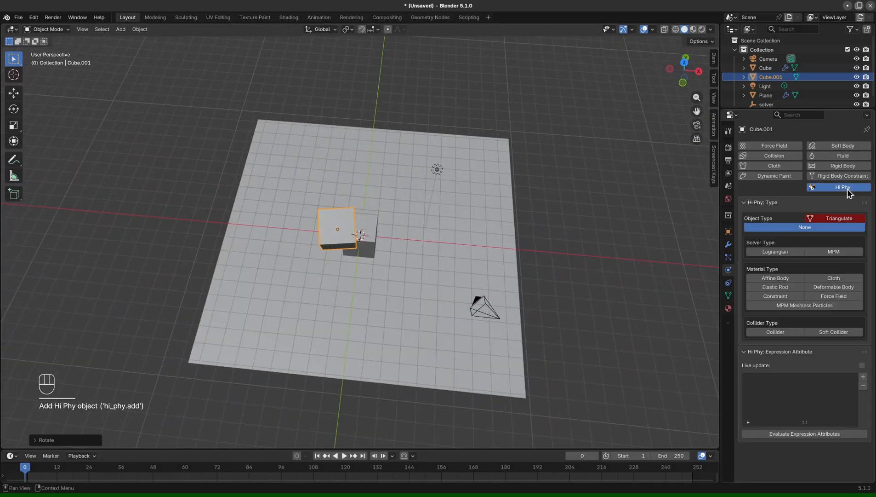
left_click(793, 278)
left_click(863, 365)
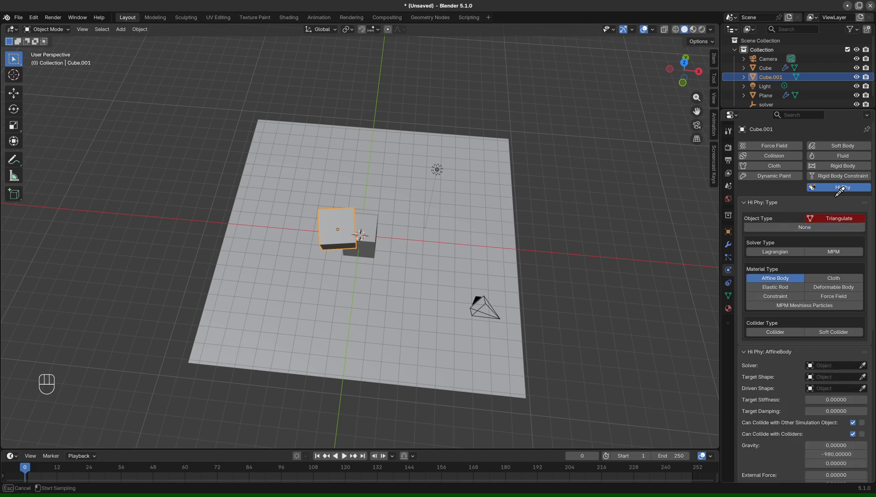
left_click(767, 104)
Step: Set the new cube's gravity to 0, 0, -980 so that it acts along Z
scroll(836, 345, "down", 5)
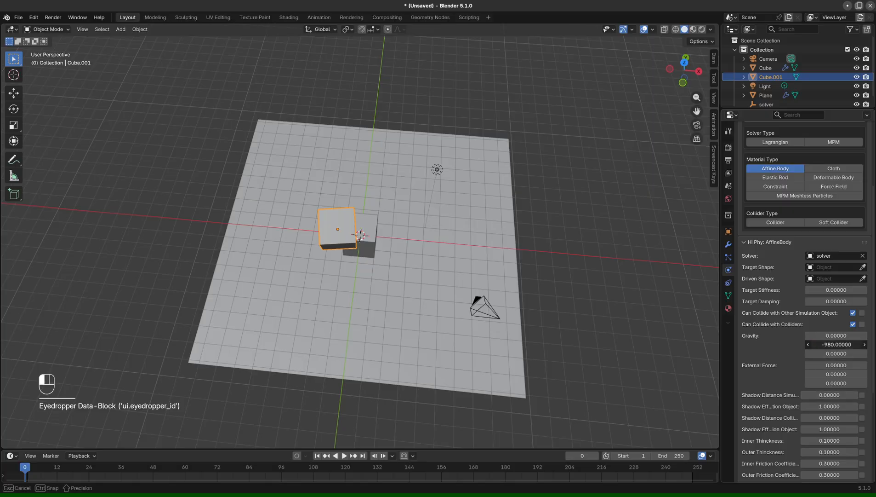
left_click(835, 344)
key("BackSpace")
key("Tab")
type("-")
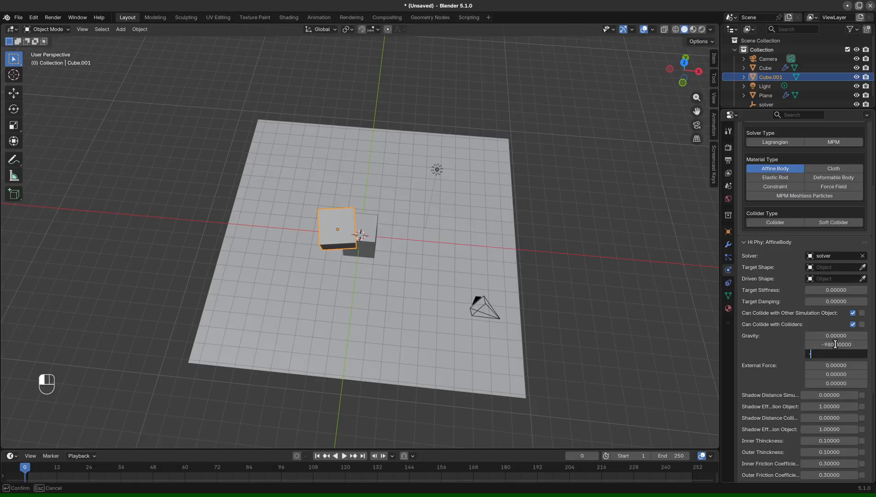
type("980")
key("Tab")
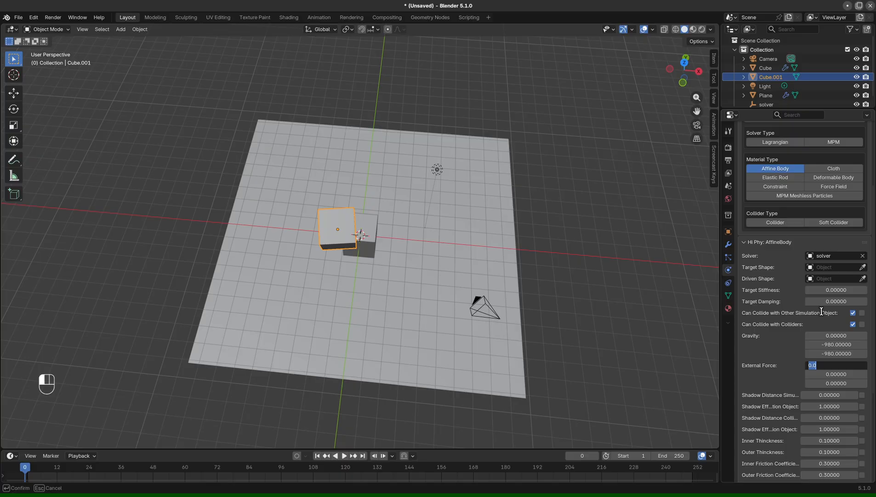
left_click(835, 343)
key("BackSpace")
type("0")
key("Return")
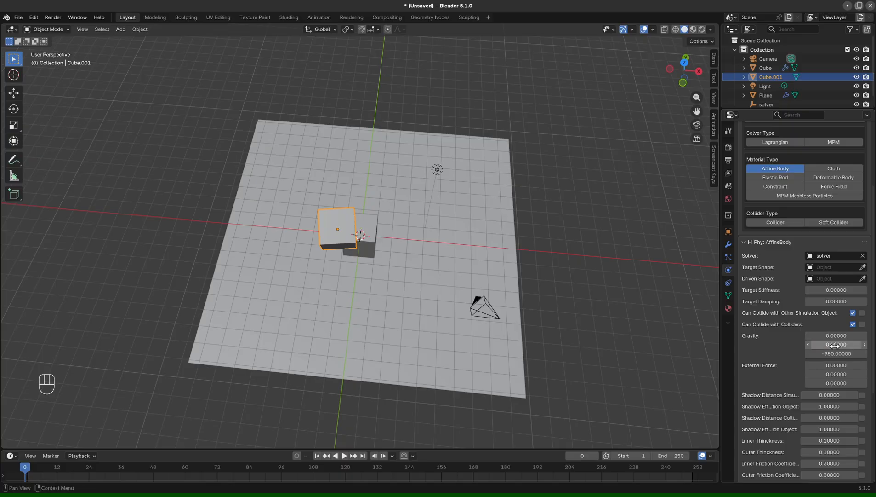
Step: Add a Triangulate modifier to the new cube
left_click(728, 244)
left_click(792, 146)
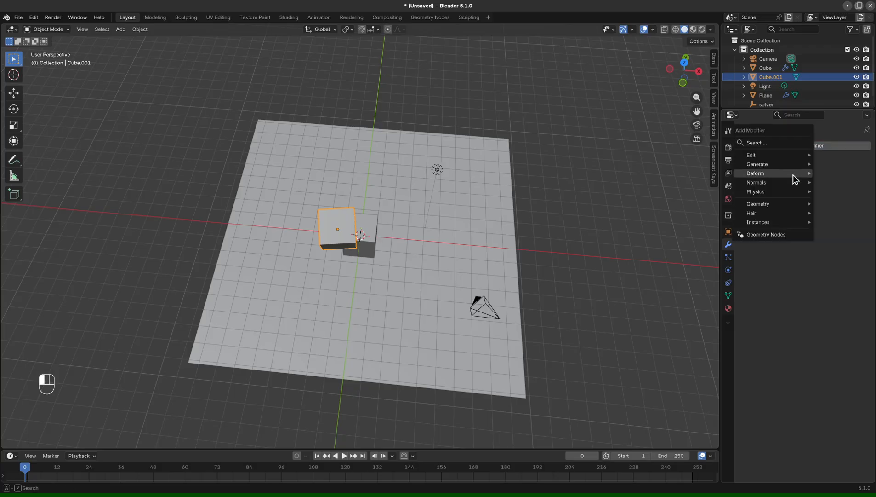
left_click(783, 141)
type("tr")
left_click(727, 163)
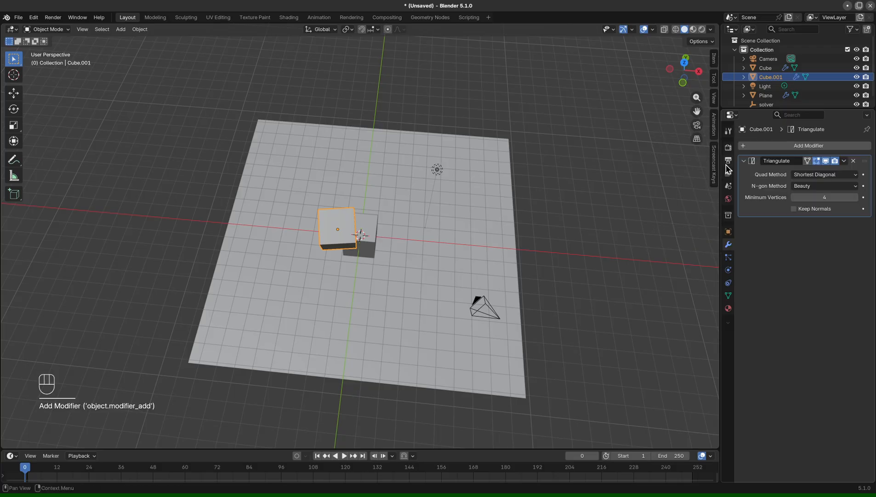
Step: Select the solver empty and run the Hi Phy simulation with both cubes
left_click(782, 104)
left_click(728, 244)
scroll(771, 408, "down", 15)
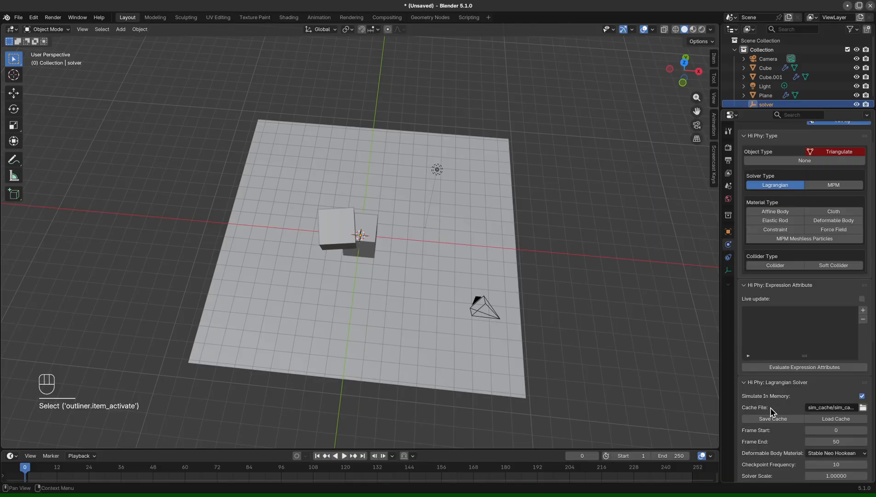
left_click(770, 447)
middle_click_drag(582, 406, 543, 370)
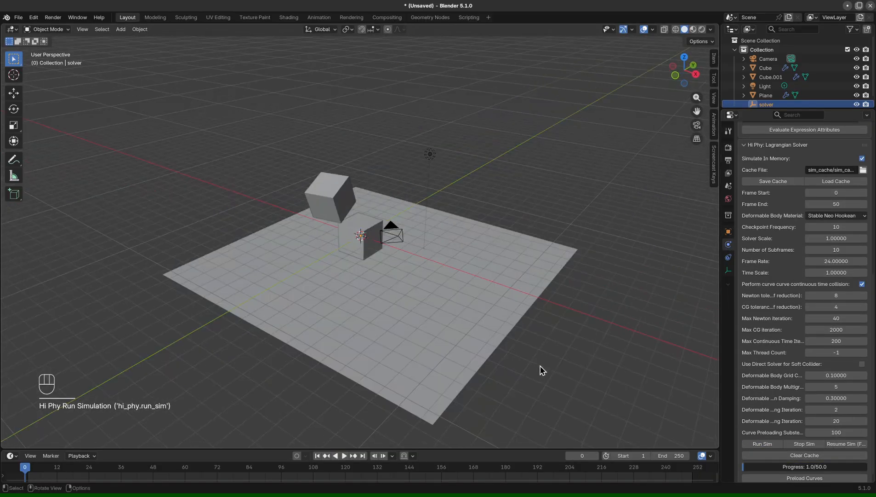
Step: Scrub the timeline to examine how both cubes fall, and return to frame 0
mouse_move(26, 469)
left_mouse_down()
mouse_move(40, 473)
mouse_move(23, 478)
mouse_move(94, 478)
mouse_move(27, 480)
left_mouse_up()
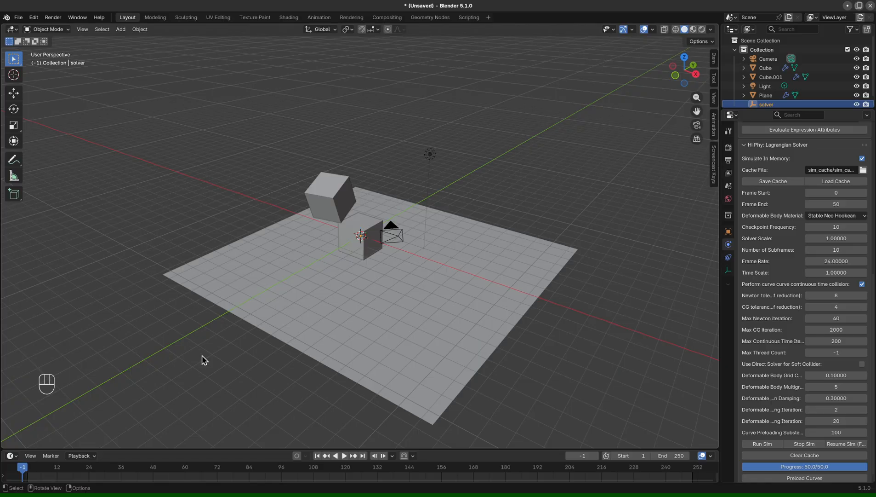
key("Right")
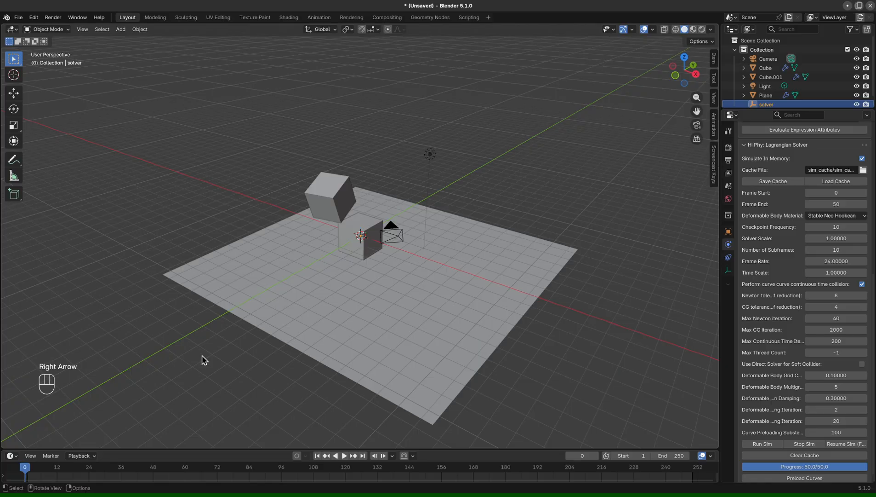
left_click(514, 212)
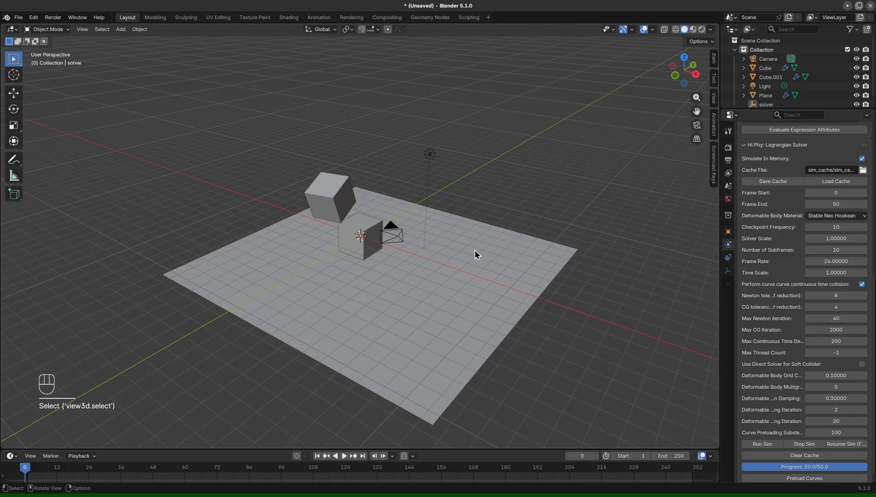
middle_click_drag(525, 252, 655, 250)
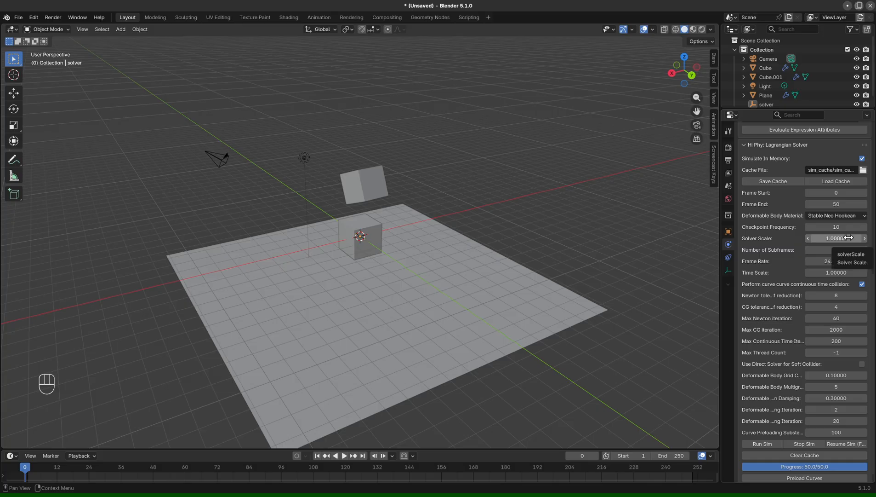
middle_click_drag(537, 167, 567, 186)
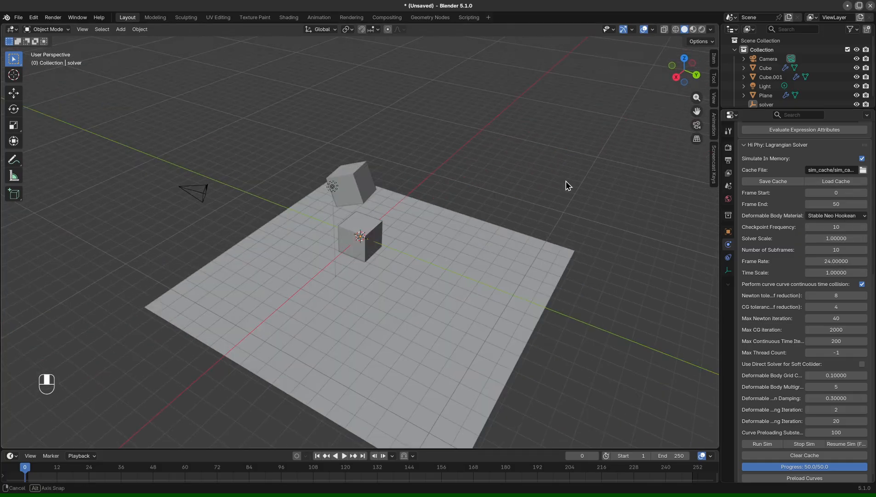
Step: Check the upper cube's gravity setting, and set the Lagrangian solver's Solver Scale to 100
left_click(776, 78)
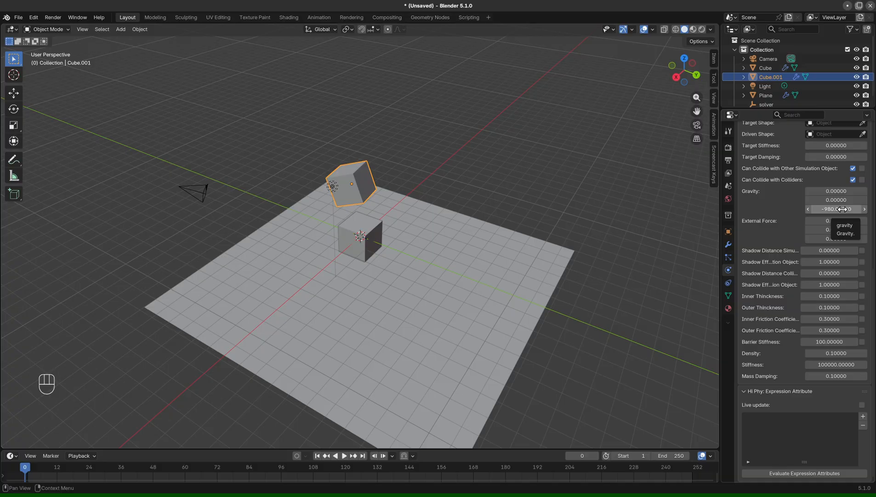
left_click(776, 104)
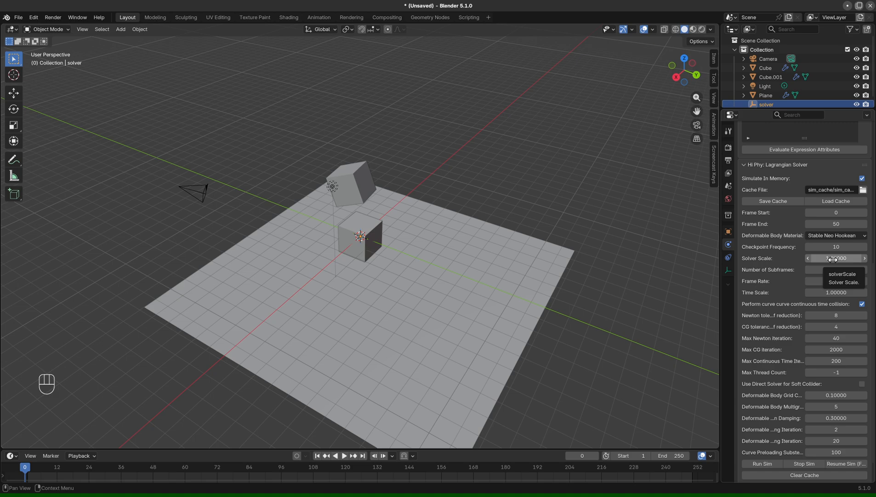
middle_click_drag(464, 257, 415, 156)
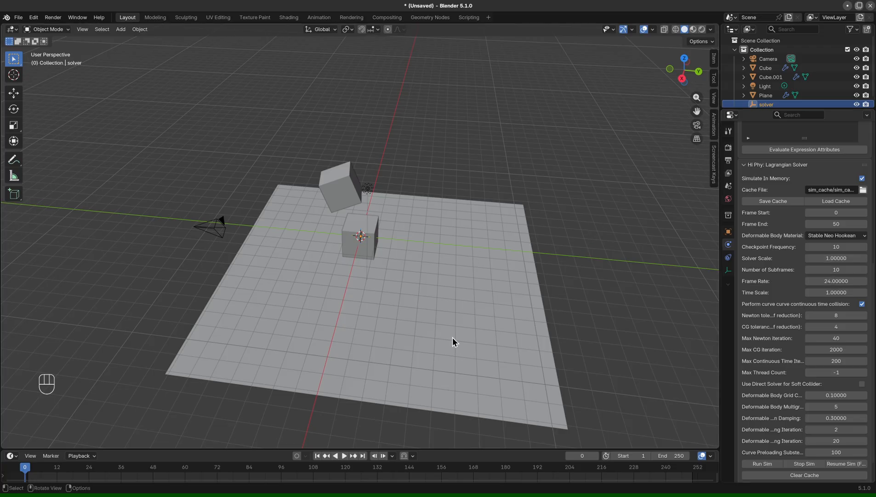
left_click(845, 258)
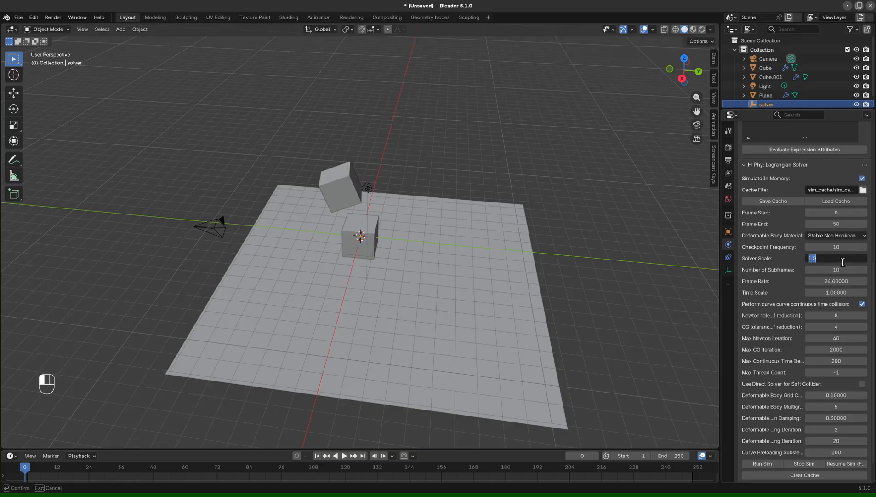
key("Return")
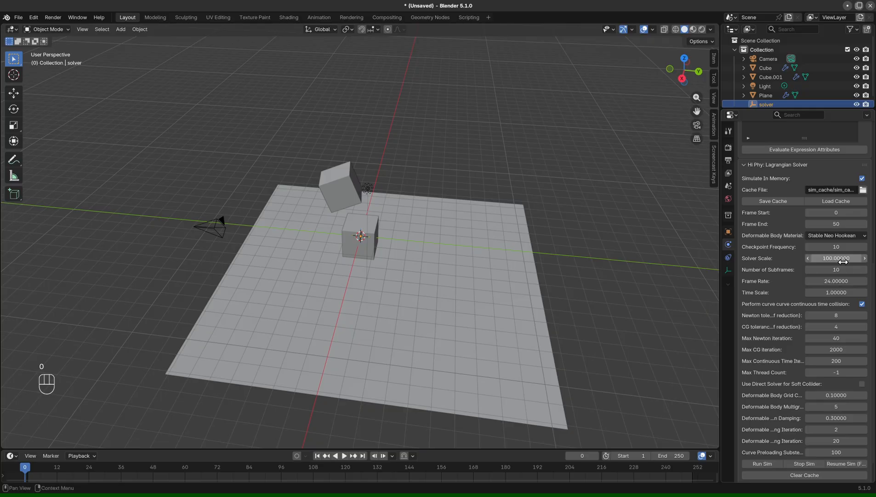
left_click(458, 180)
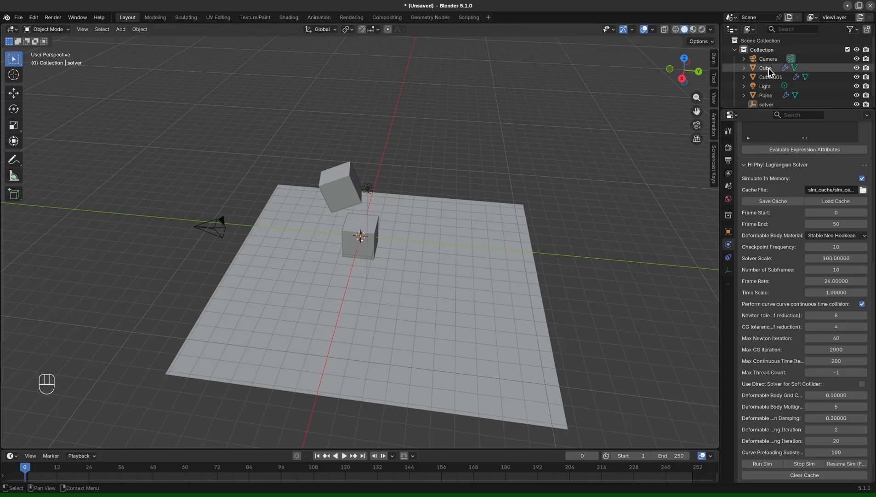
Step: Rerun the Hi Phy simulation from the solver empty with the new solver scale
left_click(777, 104)
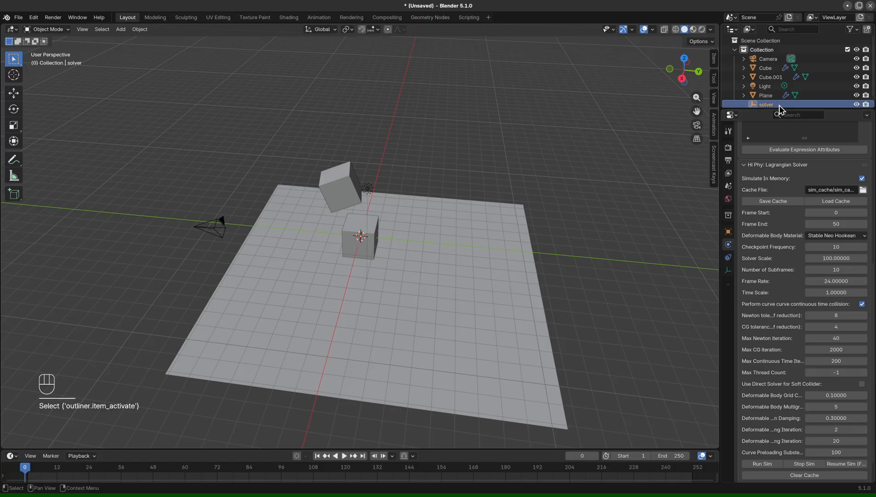
scroll(767, 414, "down", 2)
left_click(763, 439)
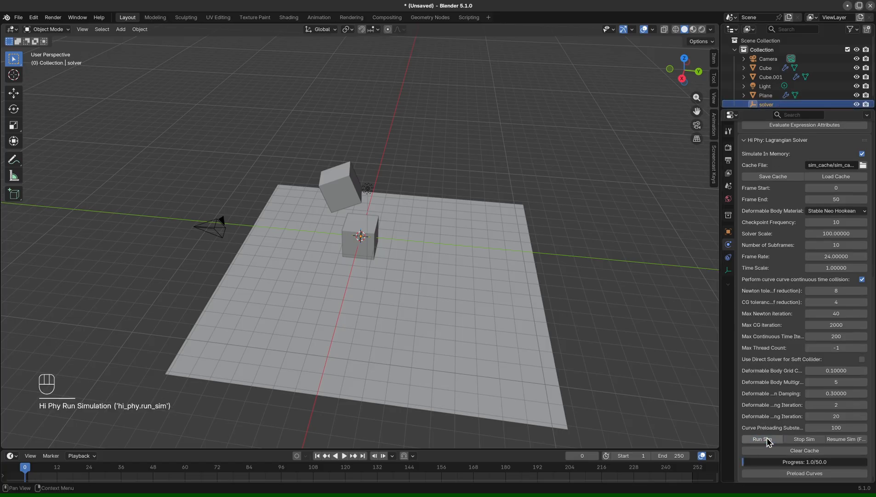
Step: Scrub through the simulated frames to examine the cubes' collision up close, and return to frame 0
left_click_drag(24, 469, 123, 482)
middle_click_drag(437, 317, 398, 269)
scroll(396, 279, "up", 4)
left_click_drag(121, 474, 25, 476)
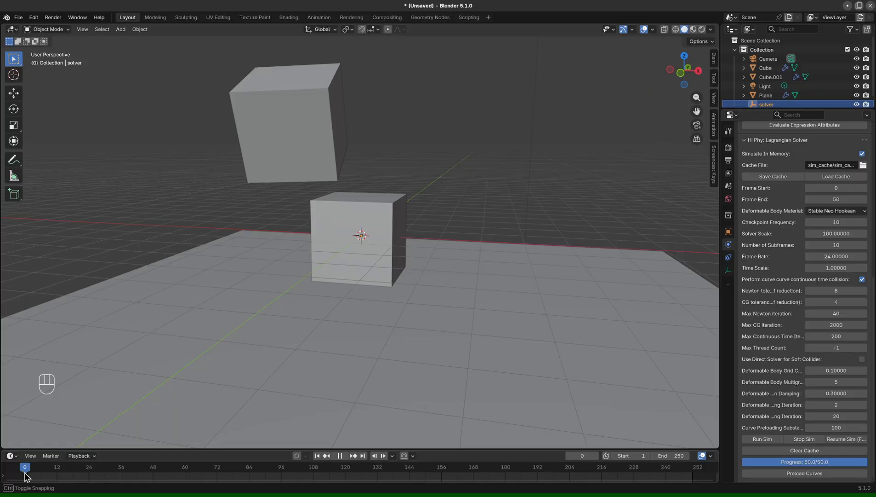
Step: Set the affine body Stiffness of both cubes to 1000000
left_click(269, 165)
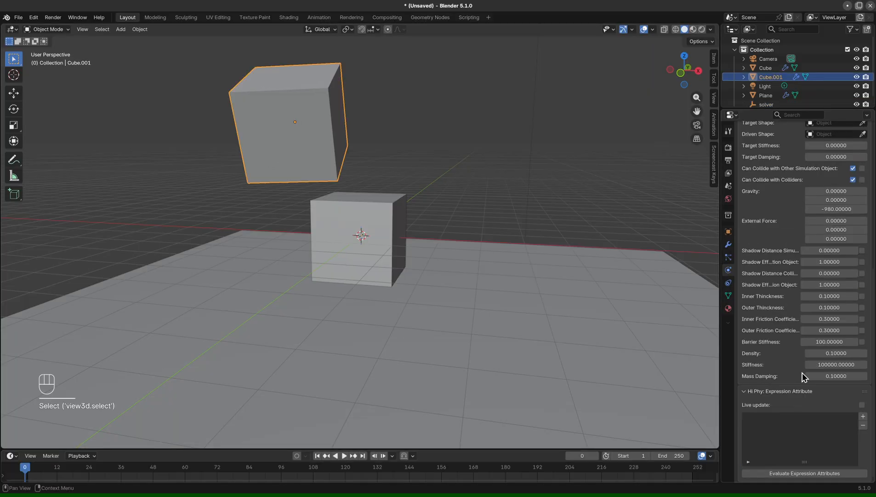
left_click(834, 364)
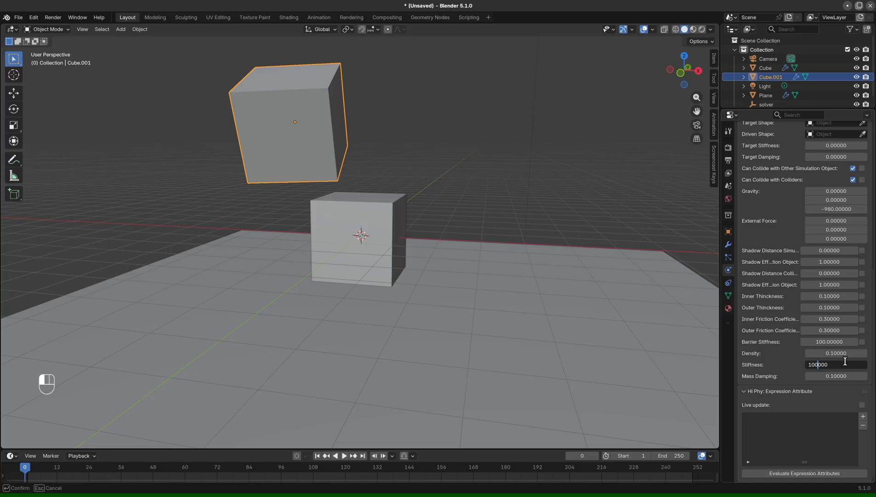
left_click(399, 270)
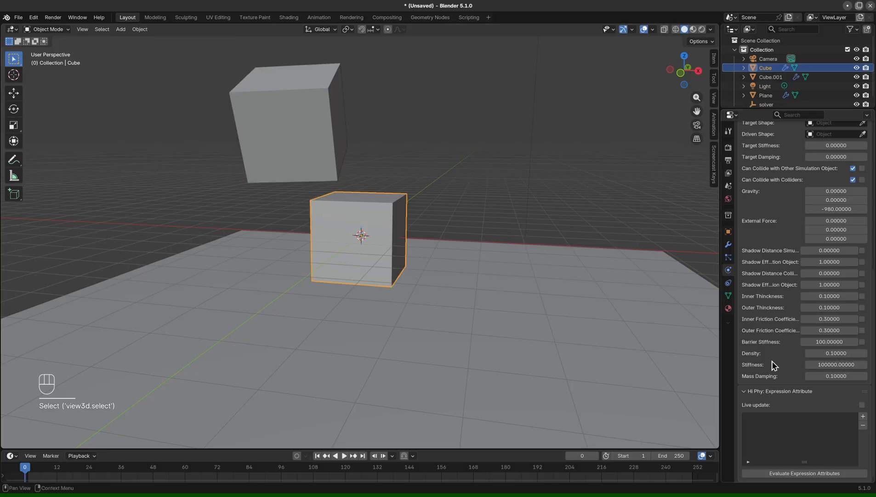
left_click(823, 365)
Step: Rerun the solver's simulation with the stiffer cubes and scrub the timeline to frame 8
left_click(785, 105)
scroll(781, 322, "down", 2)
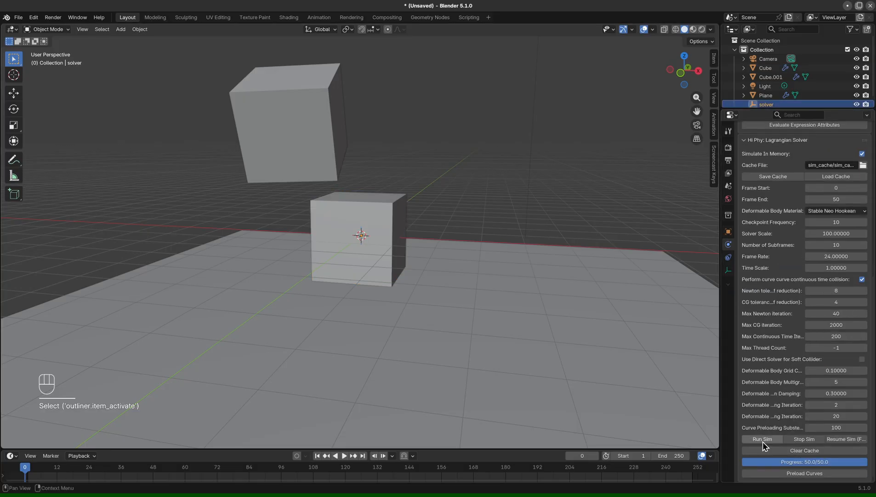
left_click(762, 439)
left_click_drag(25, 469, 46, 467)
Step: Set the affine body Density of both cubes to 0.01
left_click(240, 177)
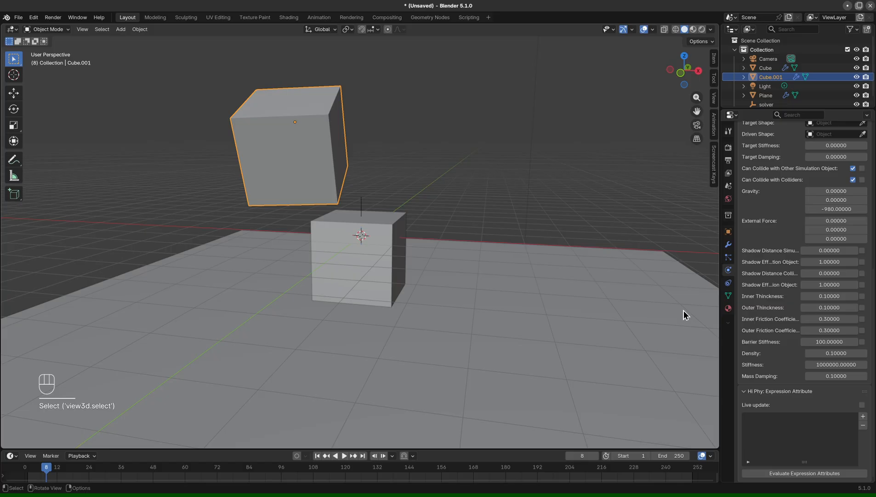
left_click(812, 353)
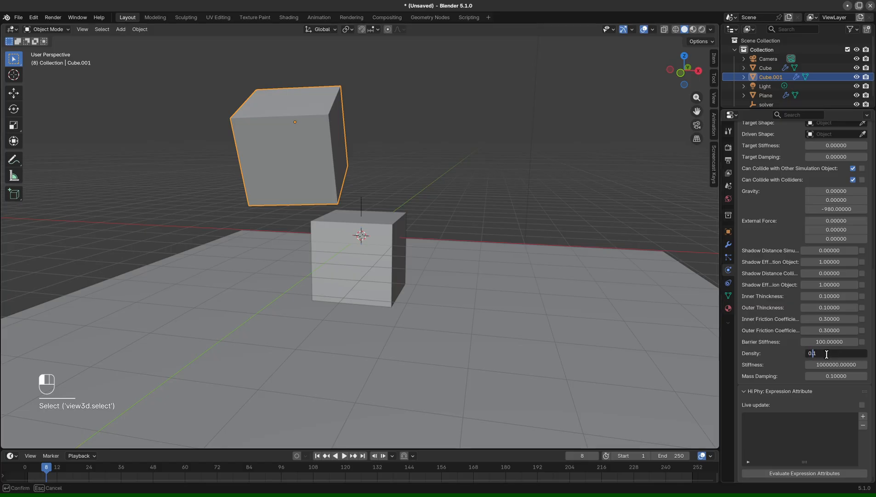
left_click(561, 131)
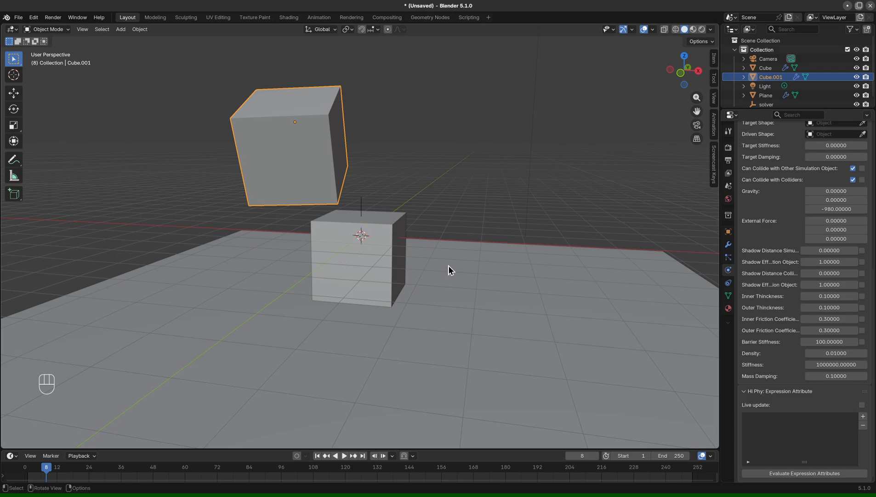
left_click(388, 272)
left_click(829, 353)
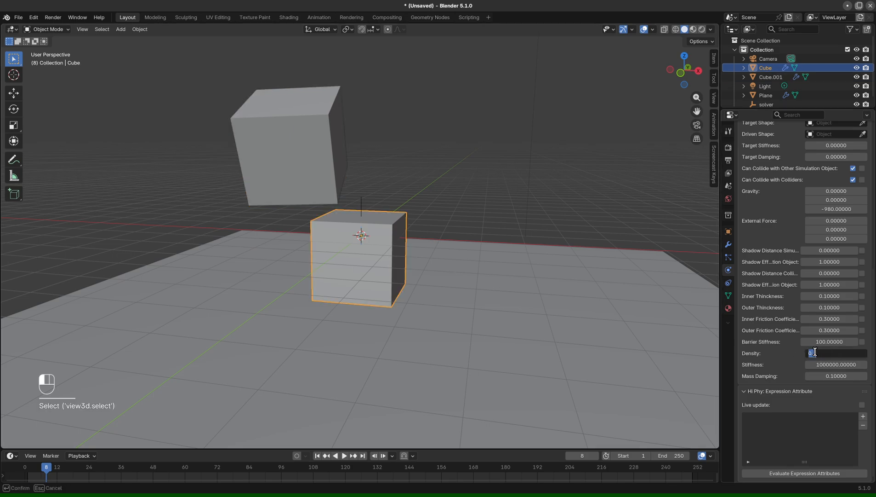
left_click(816, 352)
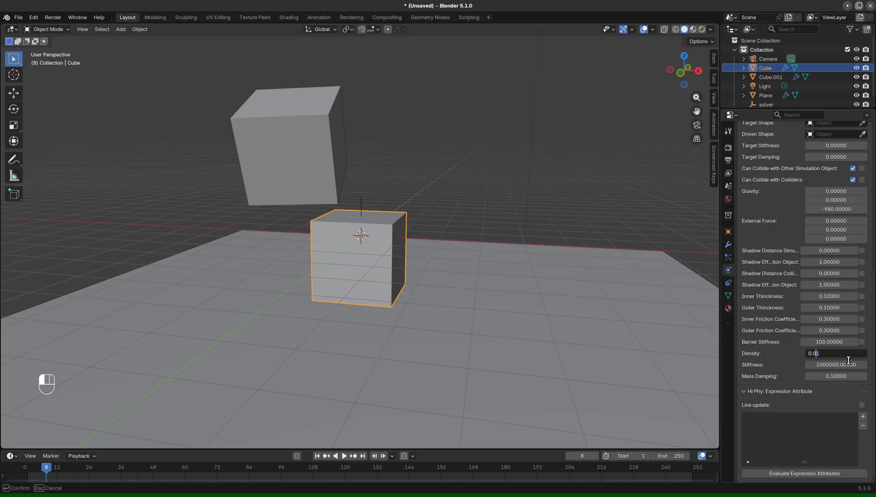
key("Return")
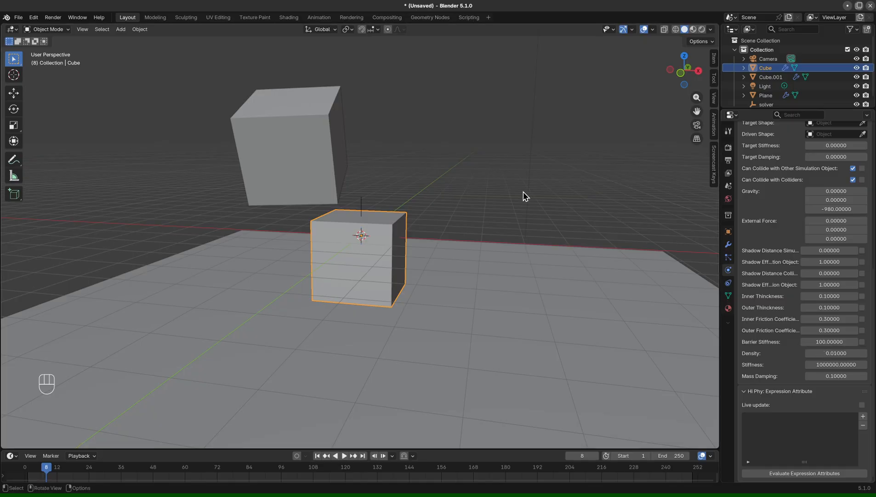
Step: Examine the two cubes and the plane from several angles at frame 8, with nothing selected
middle_click_drag(523, 192, 491, 200)
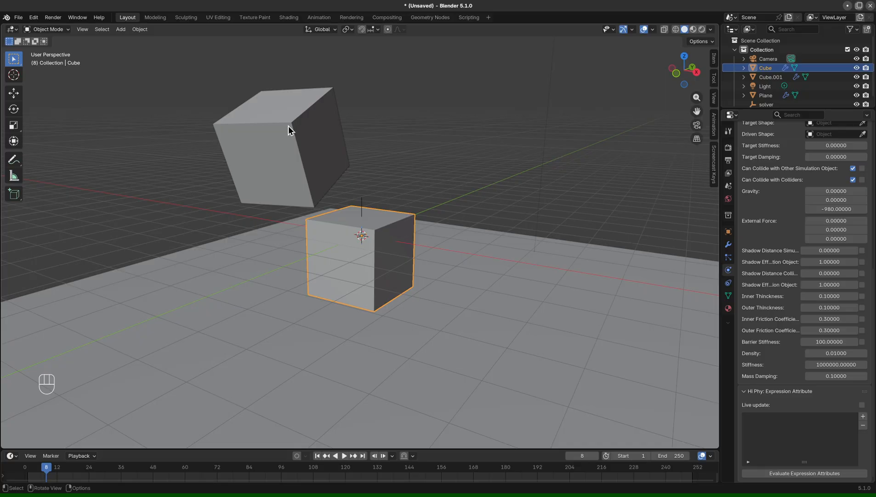
middle_click_drag(304, 154, 519, 194)
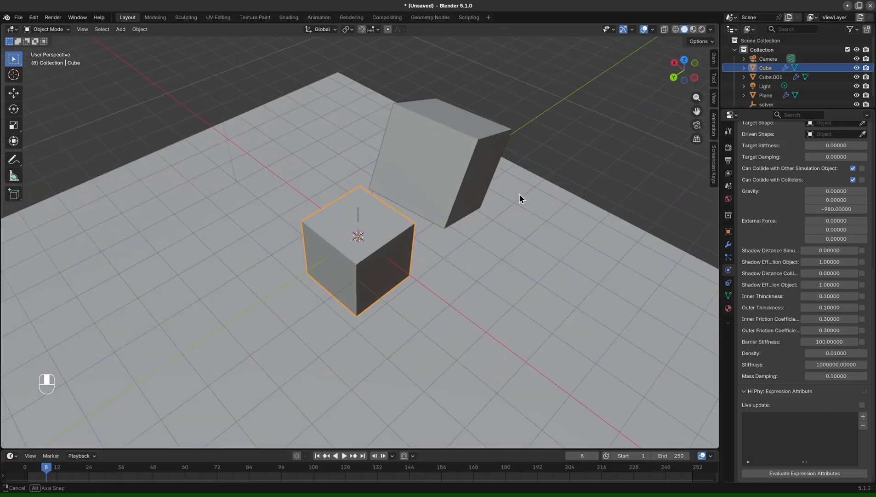
middle_click_drag(463, 175, 496, 177)
middle_click_drag(363, 249, 428, 229)
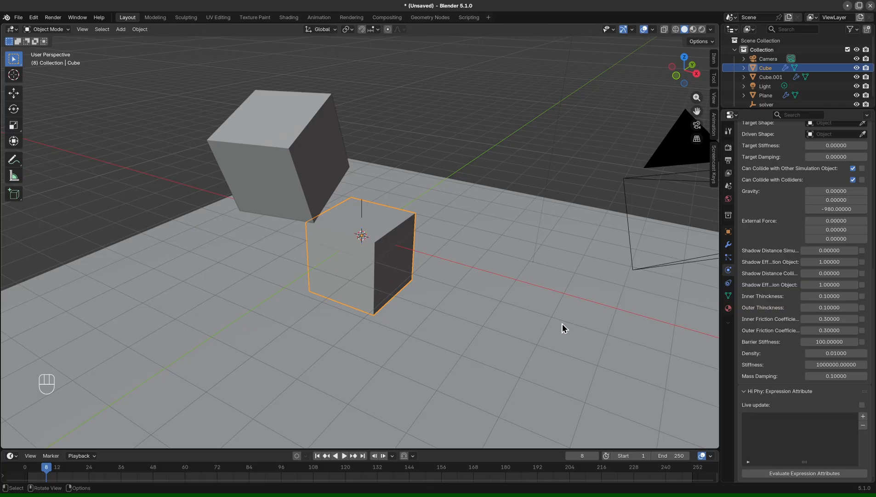
middle_click_drag(437, 250, 466, 237)
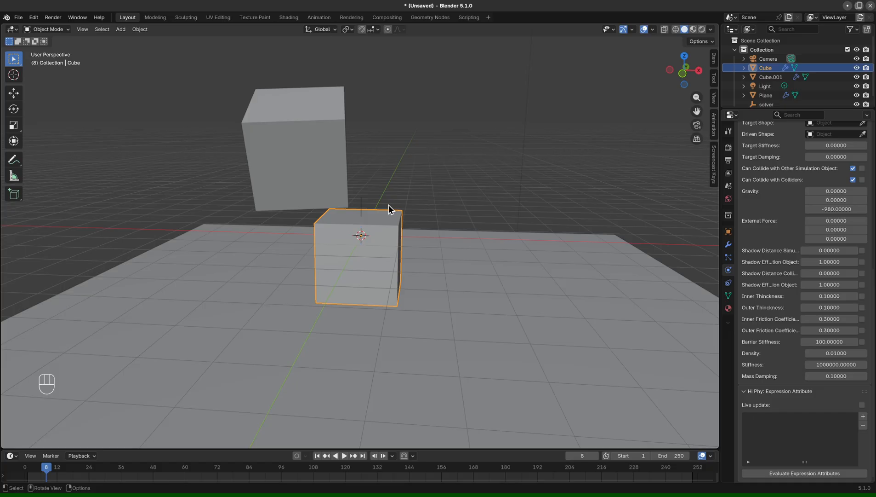
left_click(459, 203)
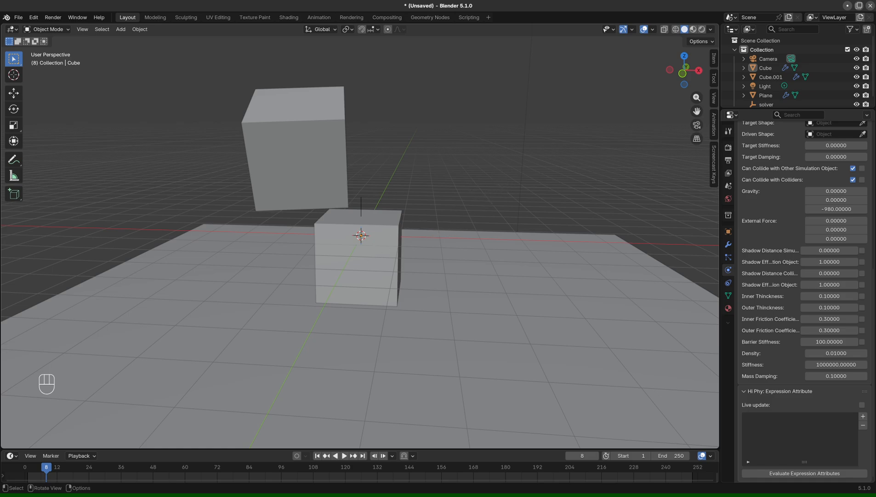
middle_click_drag(502, 189, 476, 190)
Step: Rerun the solver's simulation with the cubes' new Density and scrub the timeline to frame 50
left_click(766, 105)
scroll(765, 294, "down", 2)
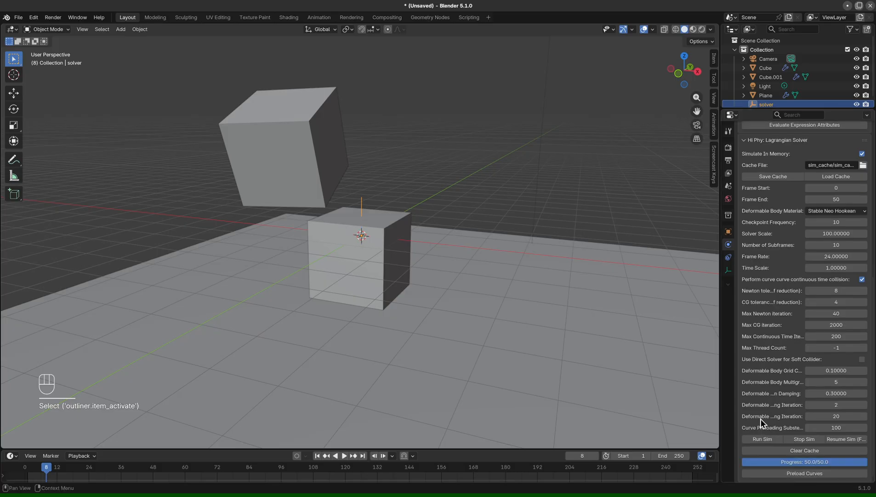
left_click(763, 439)
left_click_drag(27, 473, 159, 476)
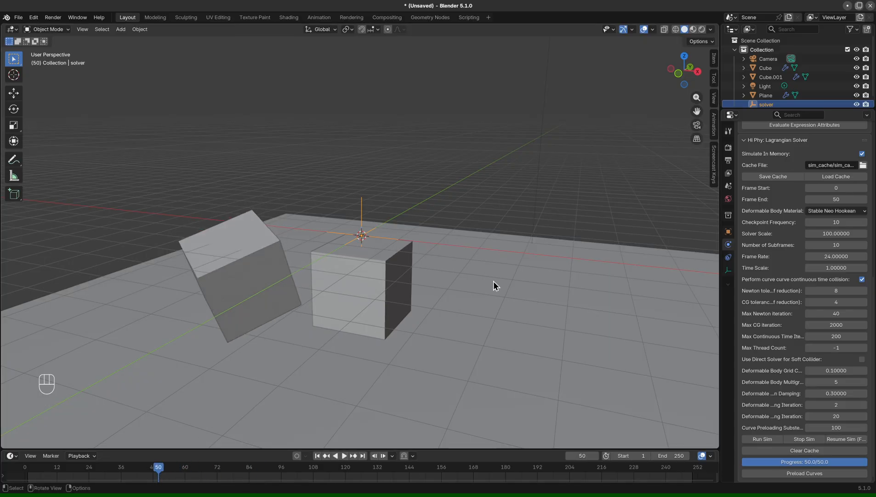
Step: Examine both cubes' resting positions at frame 50 from several angles and review the affine body and solver settings
middle_click_drag(494, 281, 457, 312)
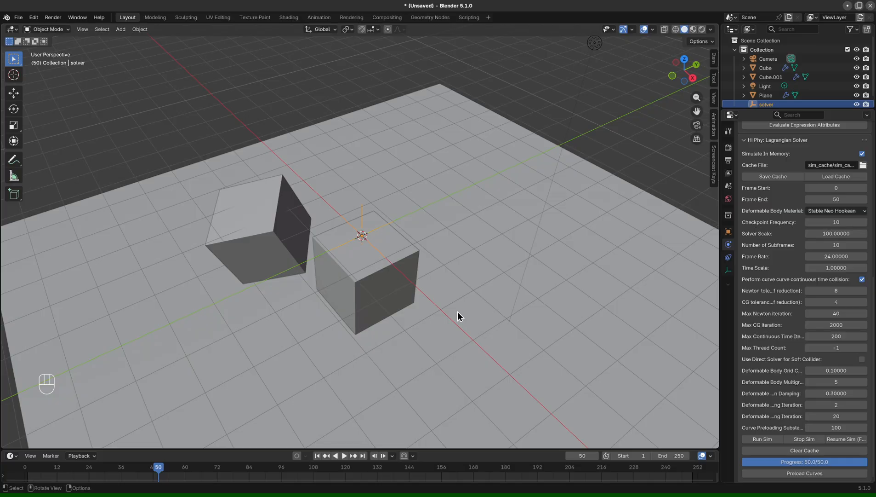
middle_click_drag(408, 267, 428, 260)
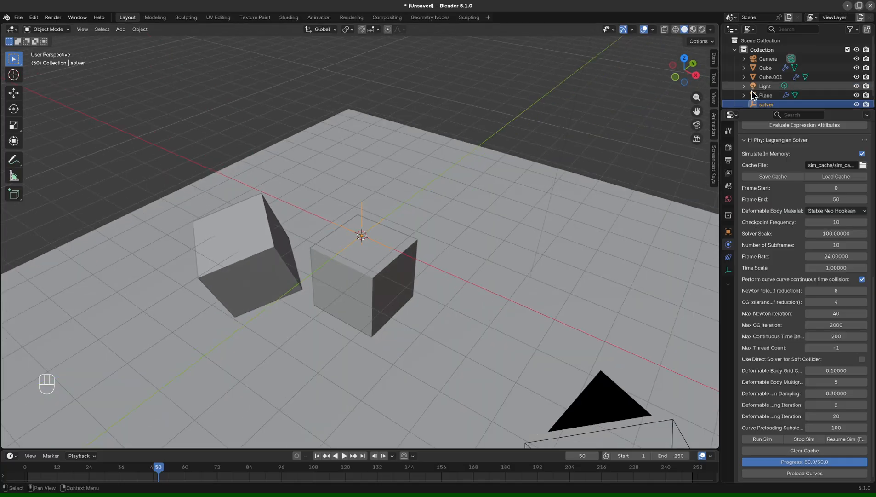
left_click(781, 75)
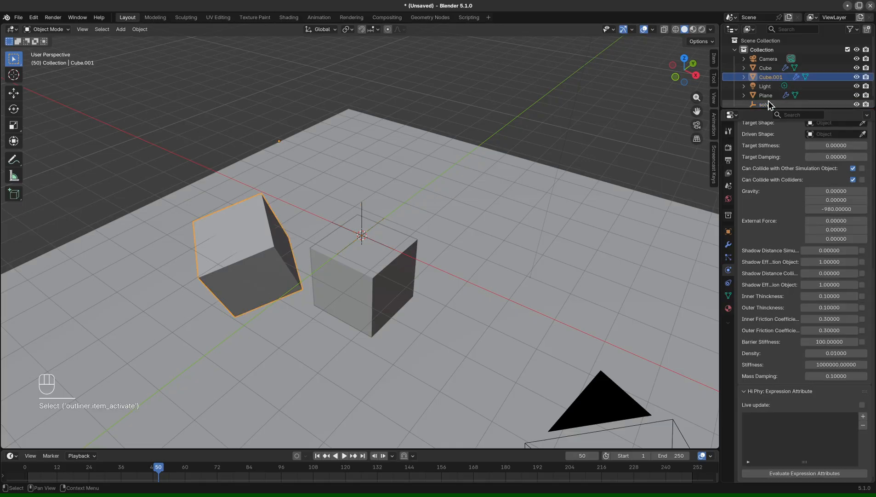
middle_click_drag(570, 204, 543, 246)
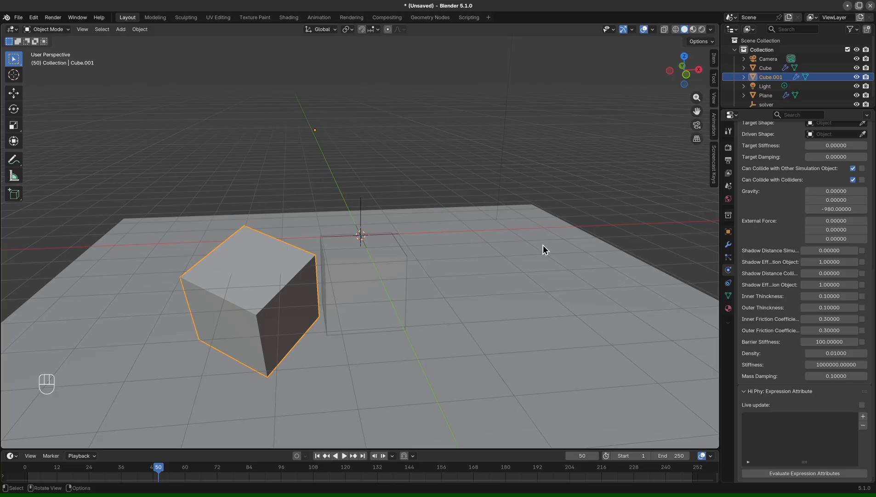
left_click(590, 215)
left_click(765, 104)
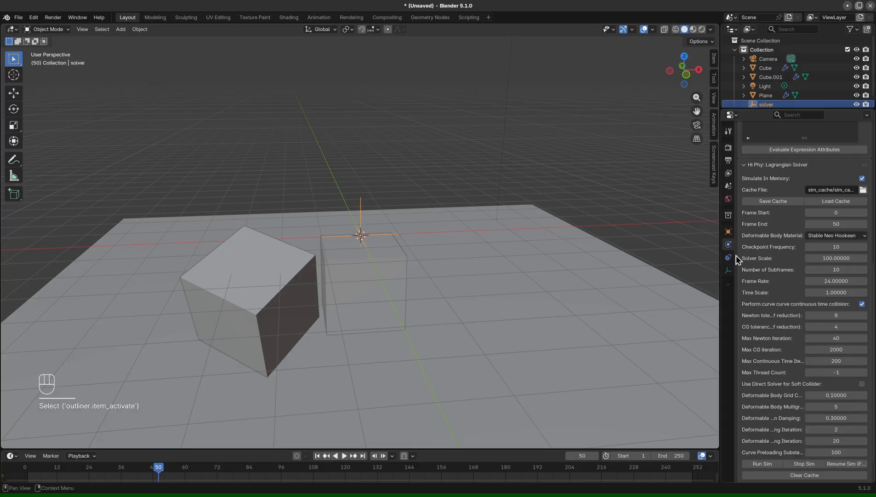
middle_click_drag(489, 232, 514, 239)
scroll(478, 294, "down", 3)
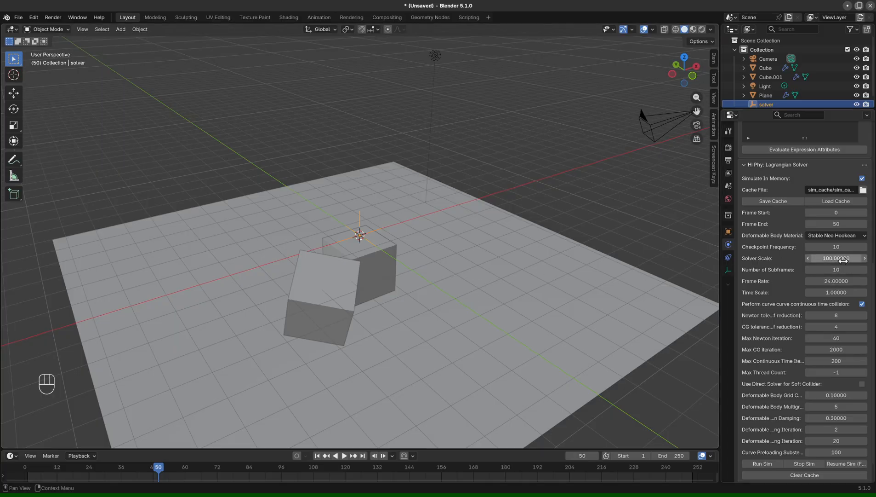
Step: Select the original cube and check its Inner Thickness setting against the spacing between the cubes
left_click(382, 258)
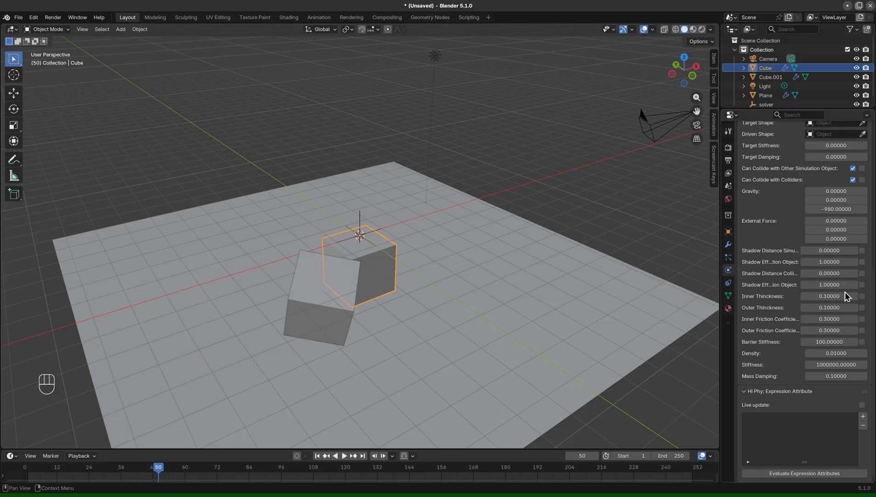
middle_click_drag(430, 250, 606, 272)
scroll(411, 279, "up", 3)
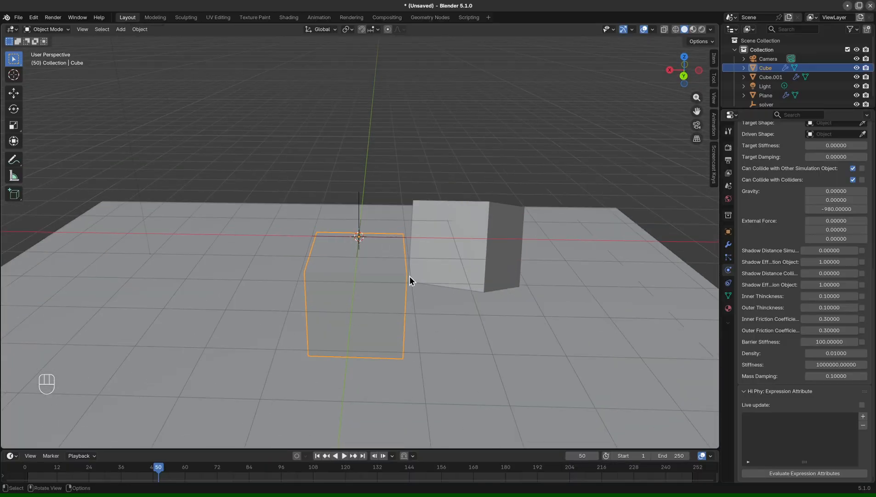
left_click(831, 297)
left_click(533, 184)
Step: Scrub back to frame 17 and examine the contact area between the two cubes up close from several sides
middle_click_drag(554, 178, 429, 253)
left_click_drag(158, 467, 70, 460)
middle_click_drag(150, 393, 391, 253)
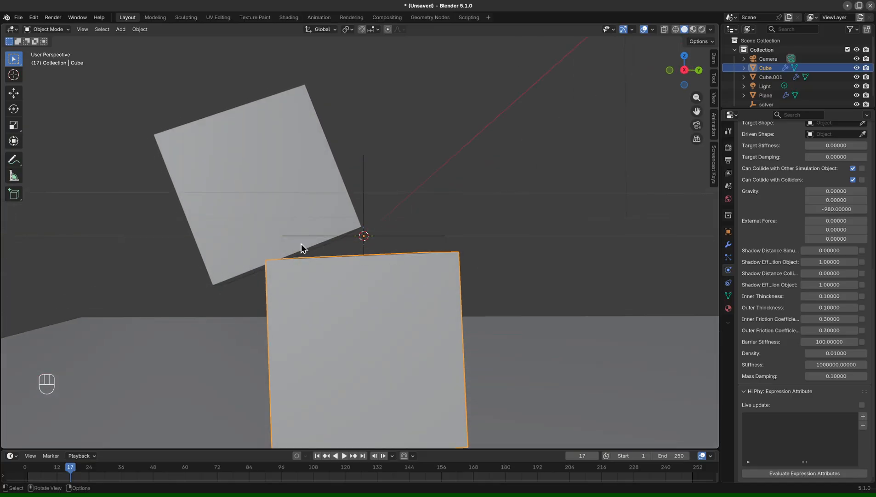
middle_click_drag(685, 313, 570, 290)
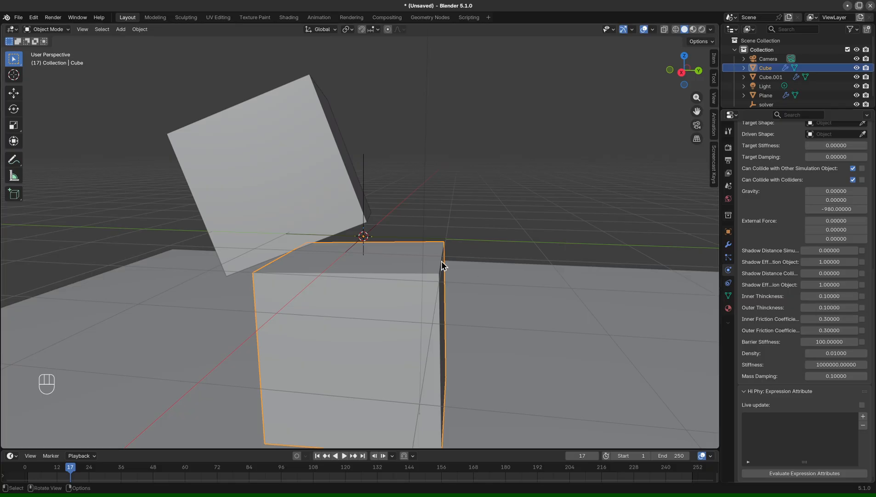
middle_click_drag(442, 261, 471, 359)
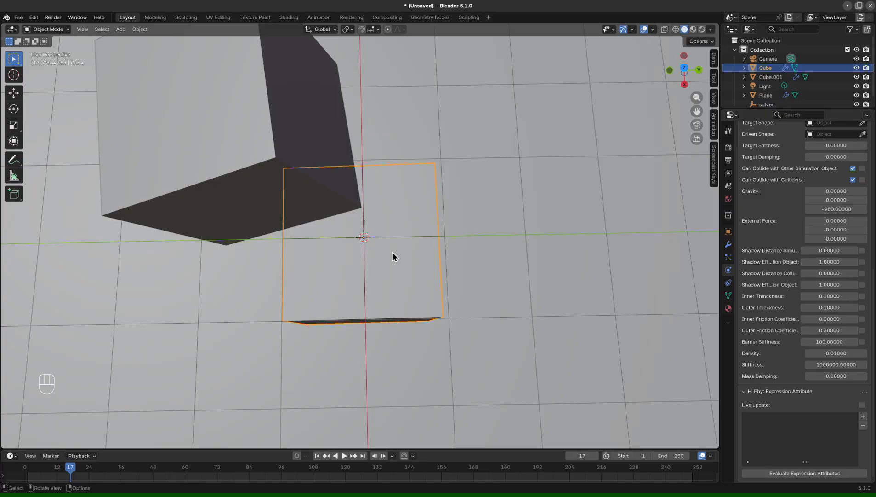
middle_click_drag(392, 252, 401, 179)
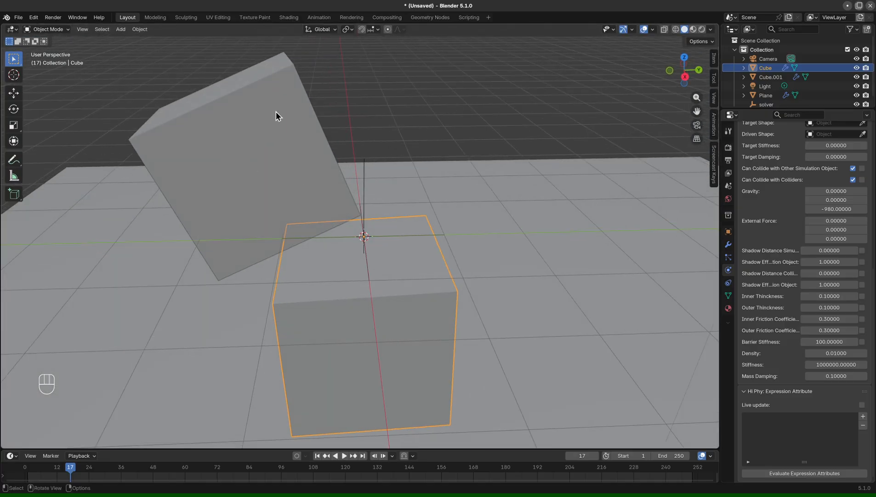
scroll(276, 112, "down", 3)
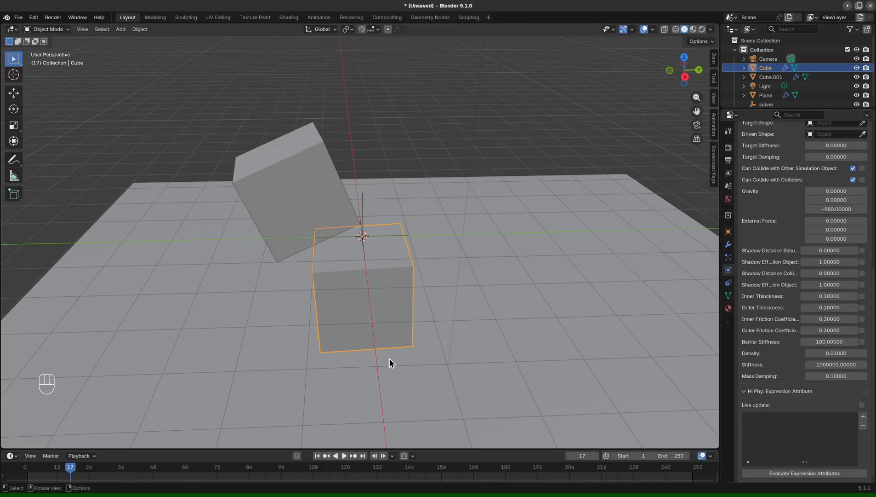
Step: Go back to frame 10 and scrub to frame 20 to review the cubes' fall with the whole plane in view
left_click_drag(72, 467, 51, 467)
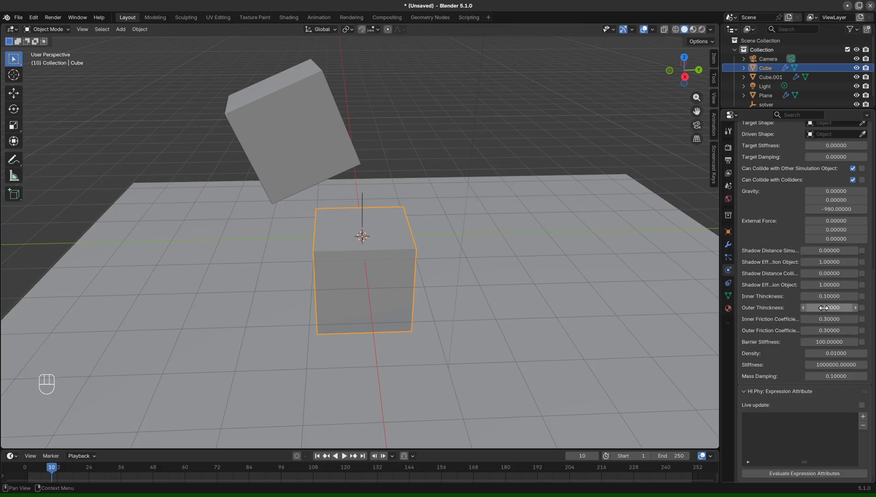
scroll(541, 308, "down", 6)
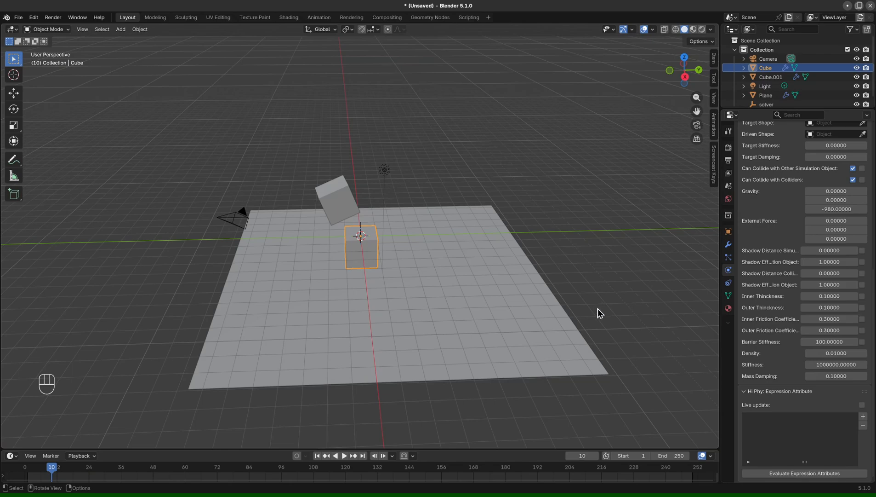
mouse_move(598, 309)
middle_mouse_down()
mouse_move(567, 315)
mouse_move(579, 299)
mouse_move(597, 305)
middle_mouse_up()
key("space")
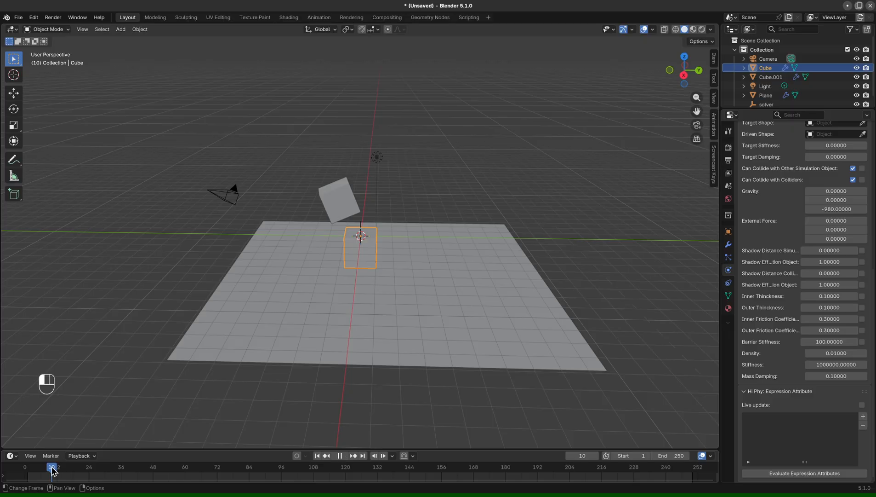
left_click_drag(52, 469, 79, 464)
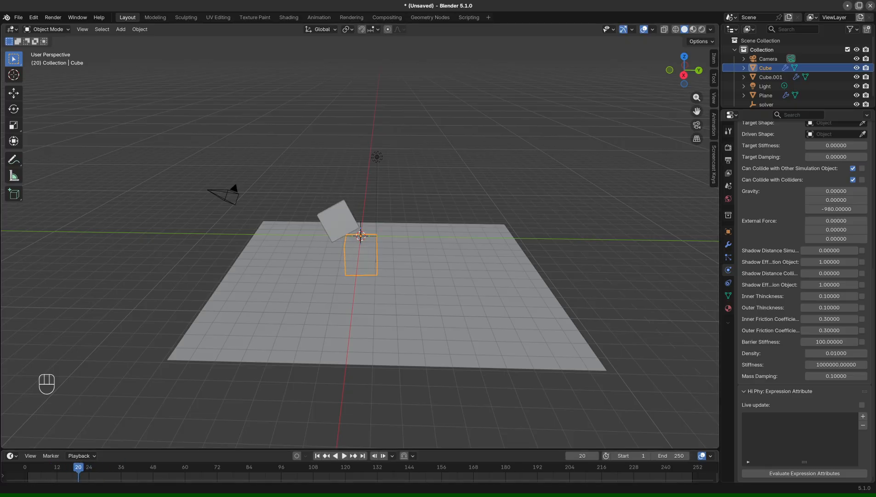